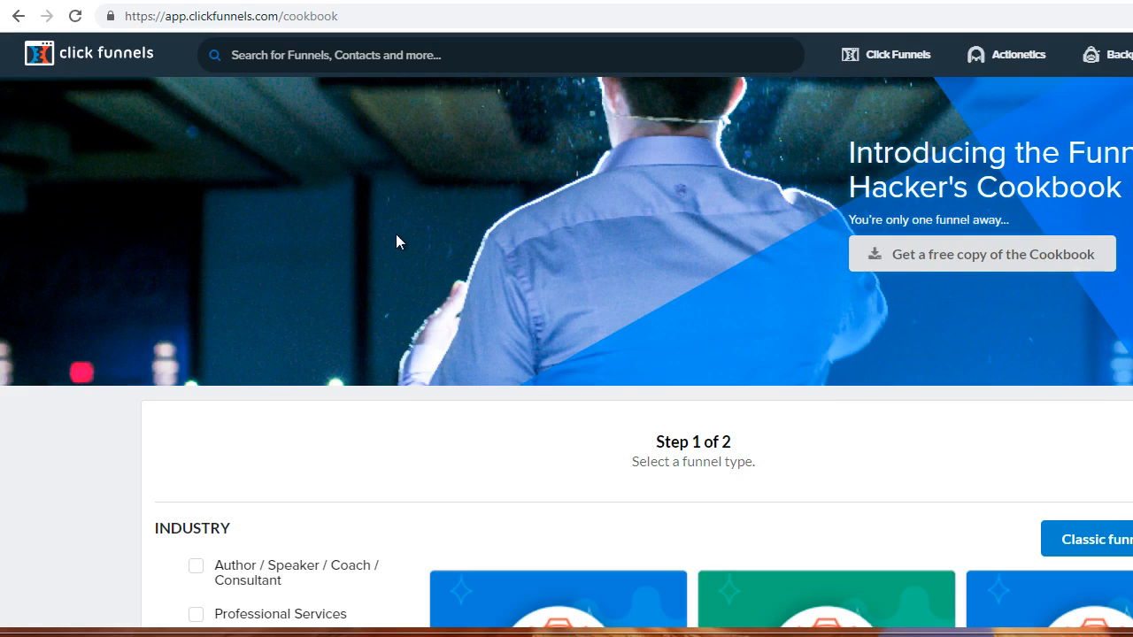
Filter the cookbook's funnel types to Generate Leads and select the Lead Magnet Funnel.
scroll(378, 384, down, 5)
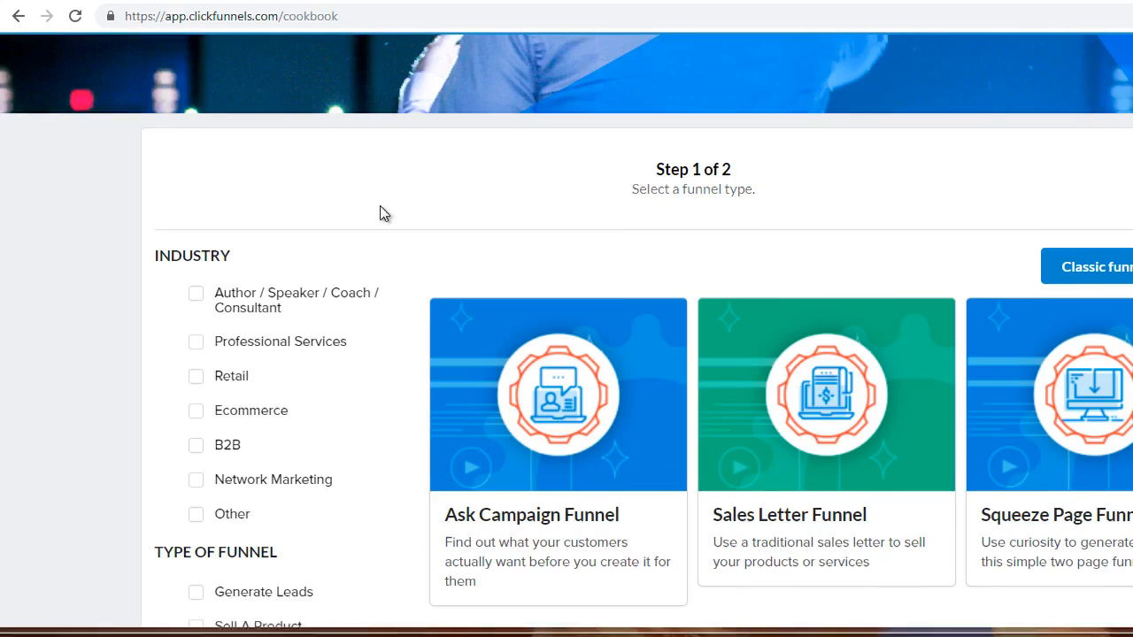
scroll(380, 214, down, 2)
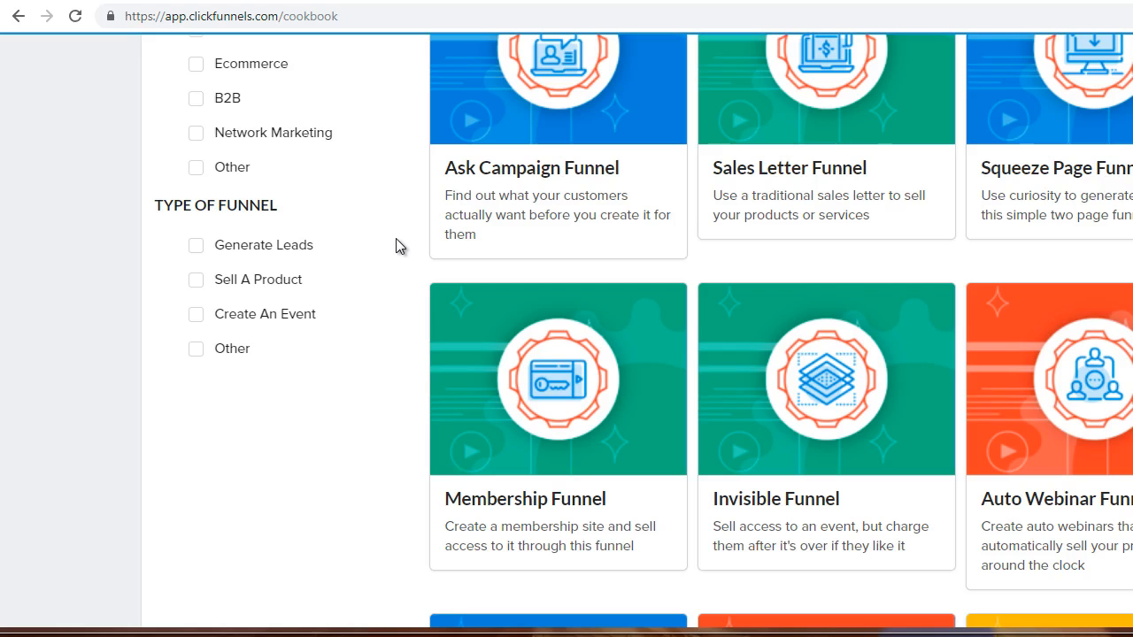
click(194, 253)
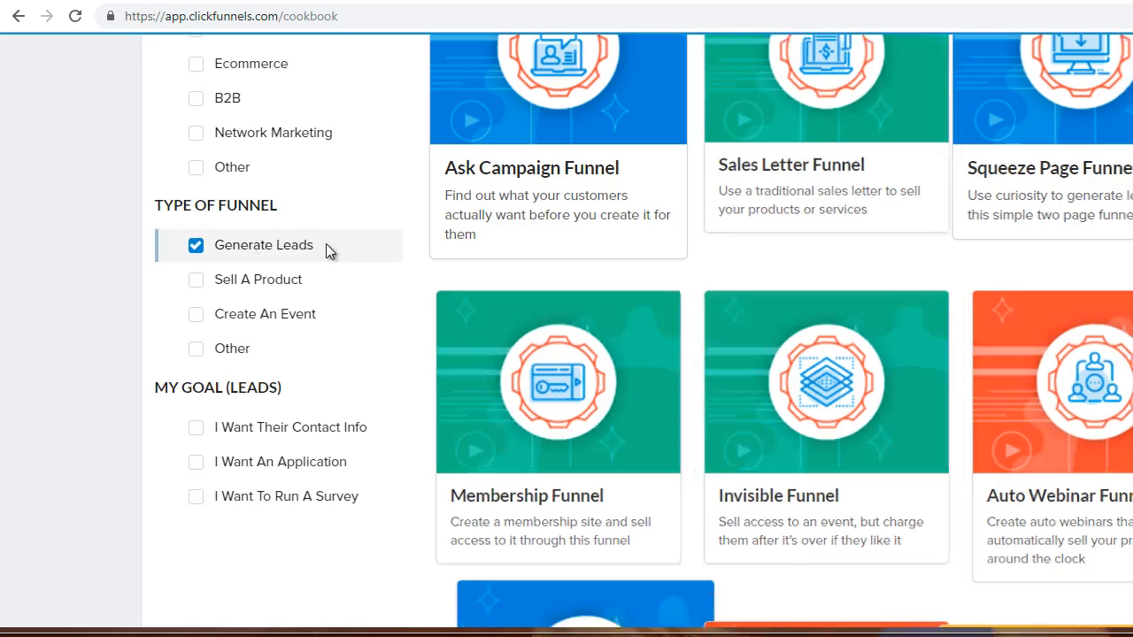
scroll(635, 325, down, 1)
scroll(673, 319, down, 2)
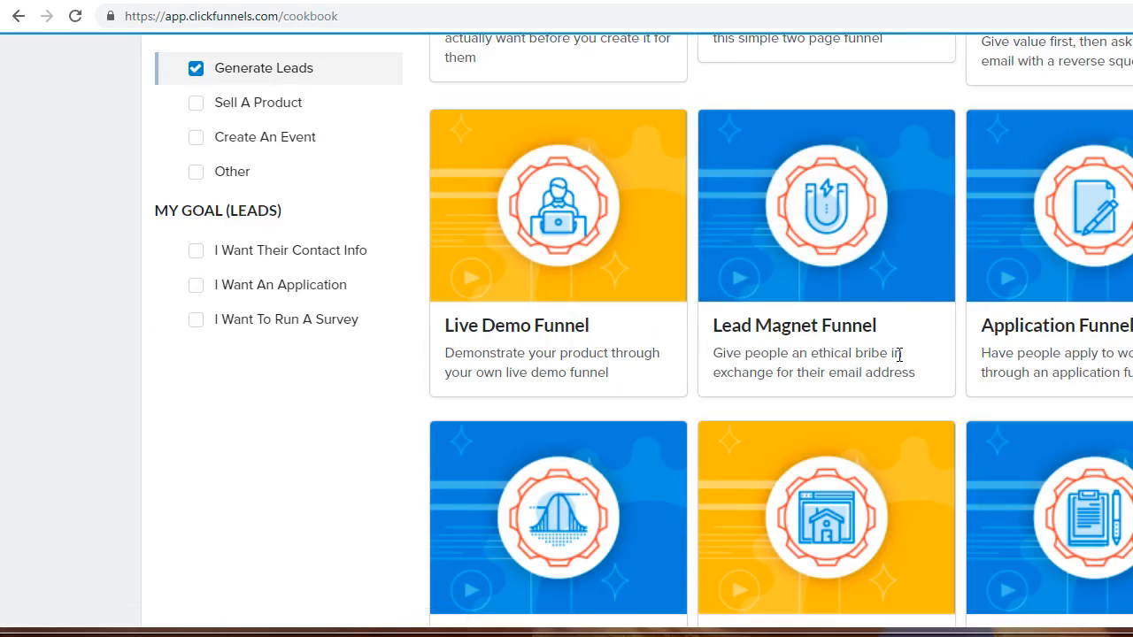
mouse_move(844, 227)
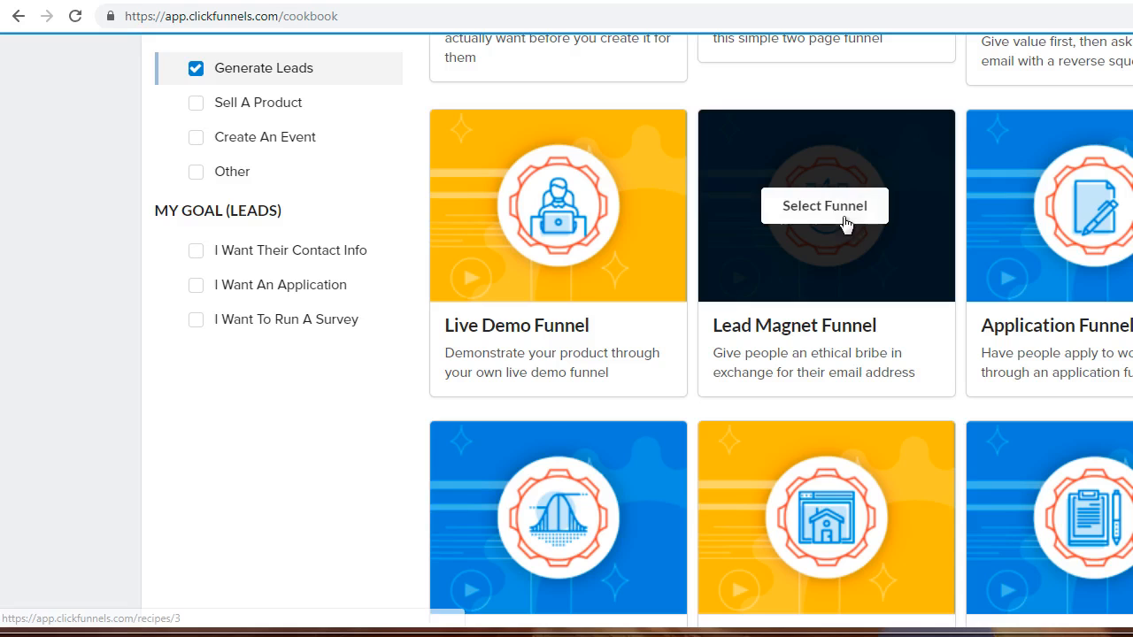
click(843, 217)
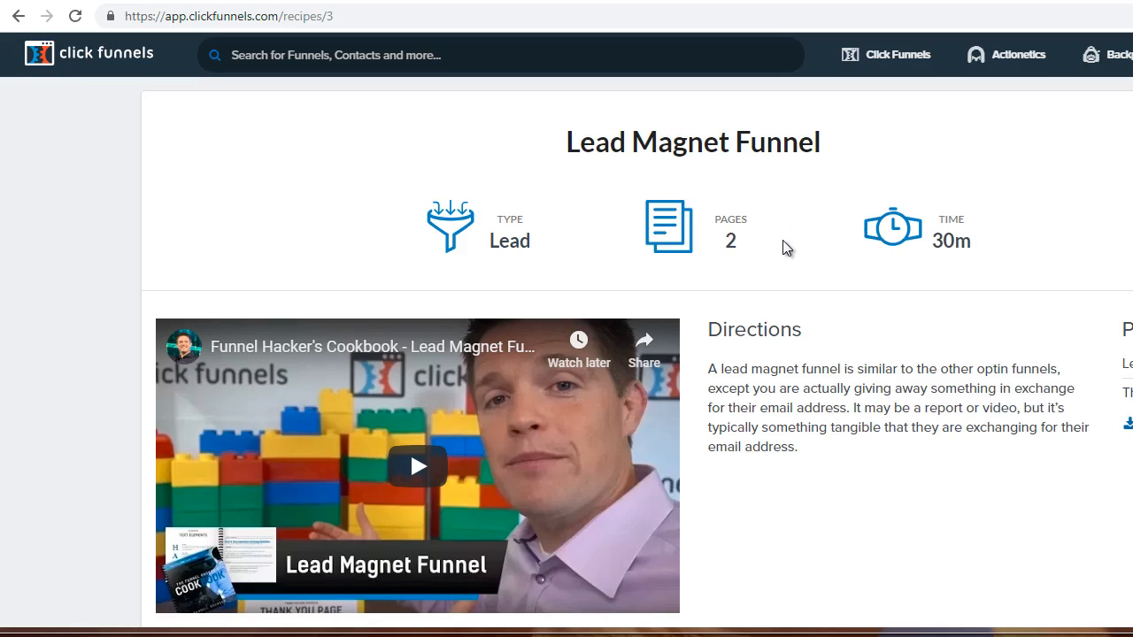
Look through the lead magnet templates and open the free FOODIE | Lead Magnet Funnel template.
scroll(784, 248, down, 6)
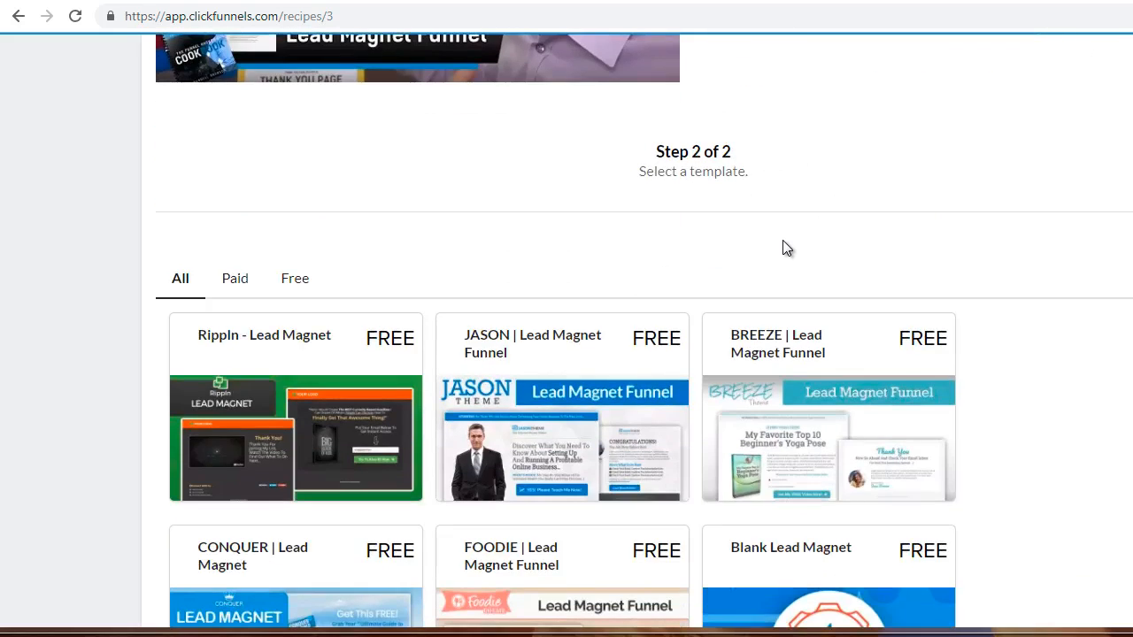
scroll(783, 240, down, 3)
scroll(571, 195, up, 1)
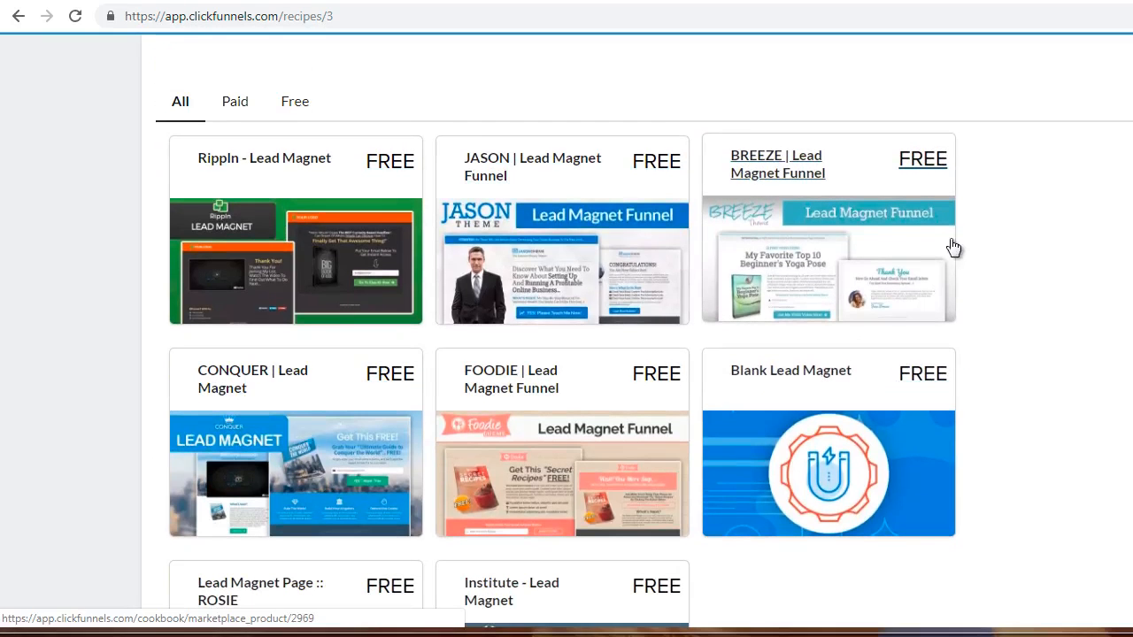
scroll(988, 245, down, 2)
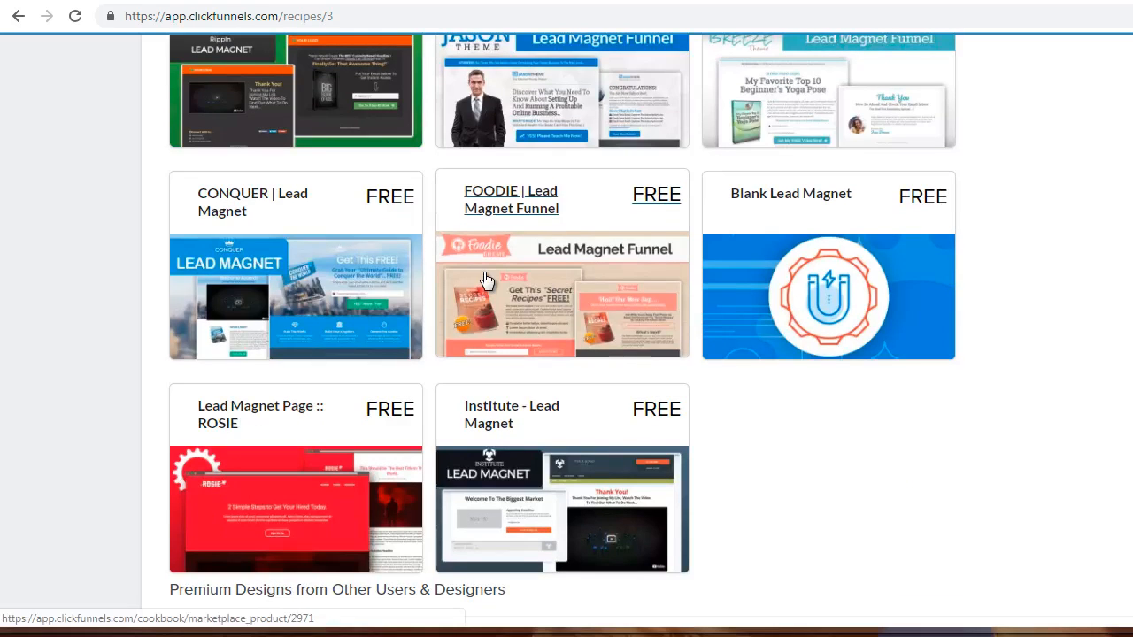
click(503, 253)
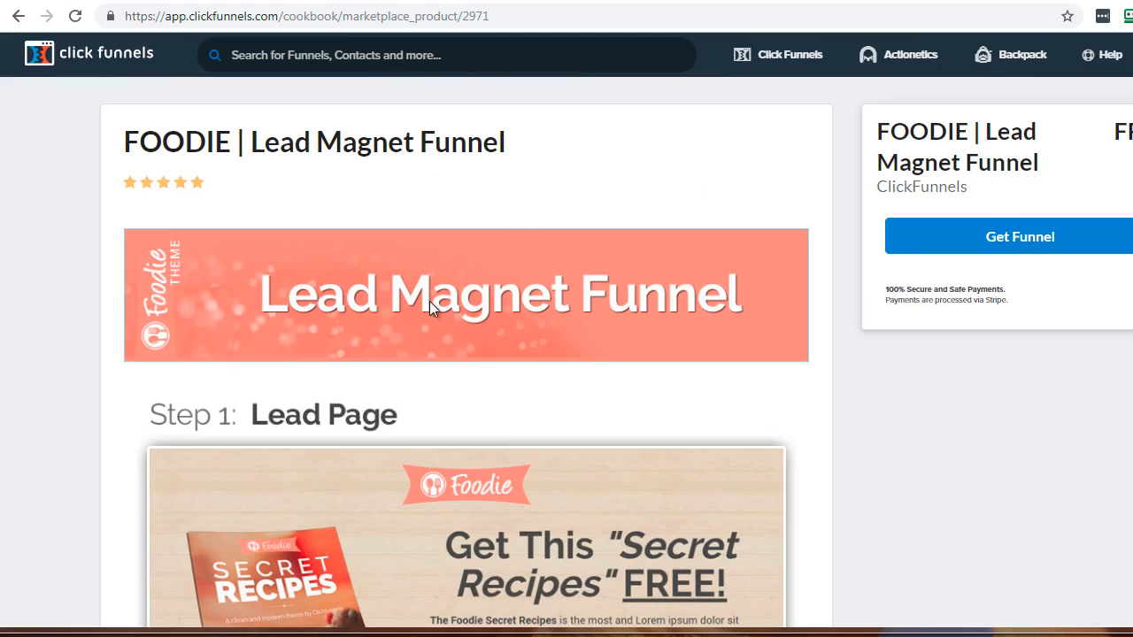
Examine the FOODIE template's previews of the Lead Page and the Thank You Page.
scroll(429, 305, down, 3)
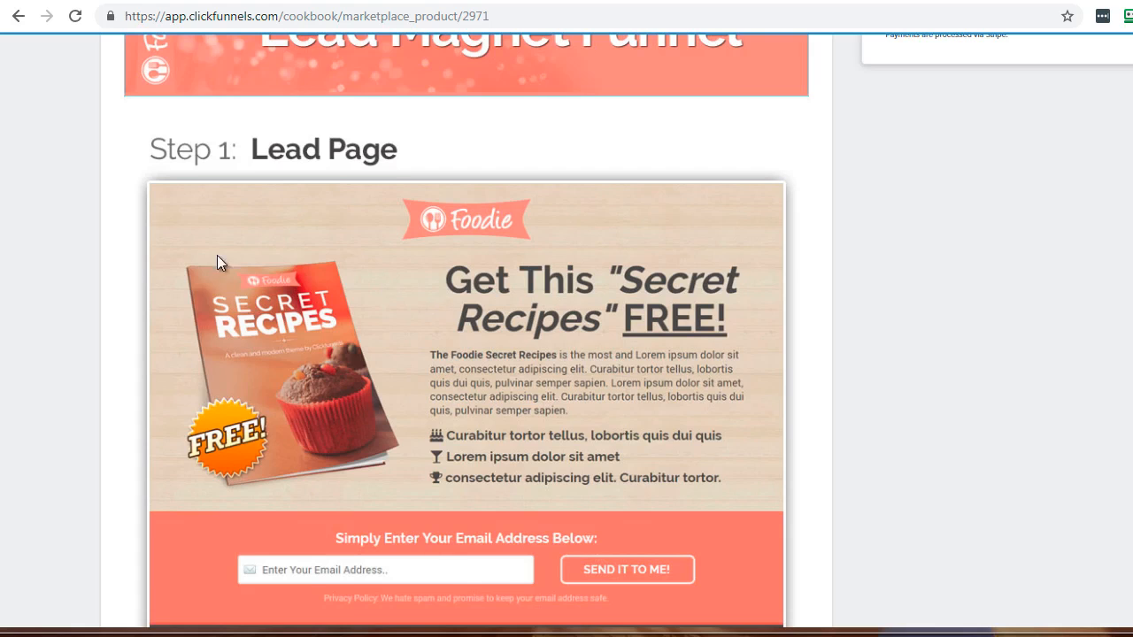
scroll(506, 387, down, 1)
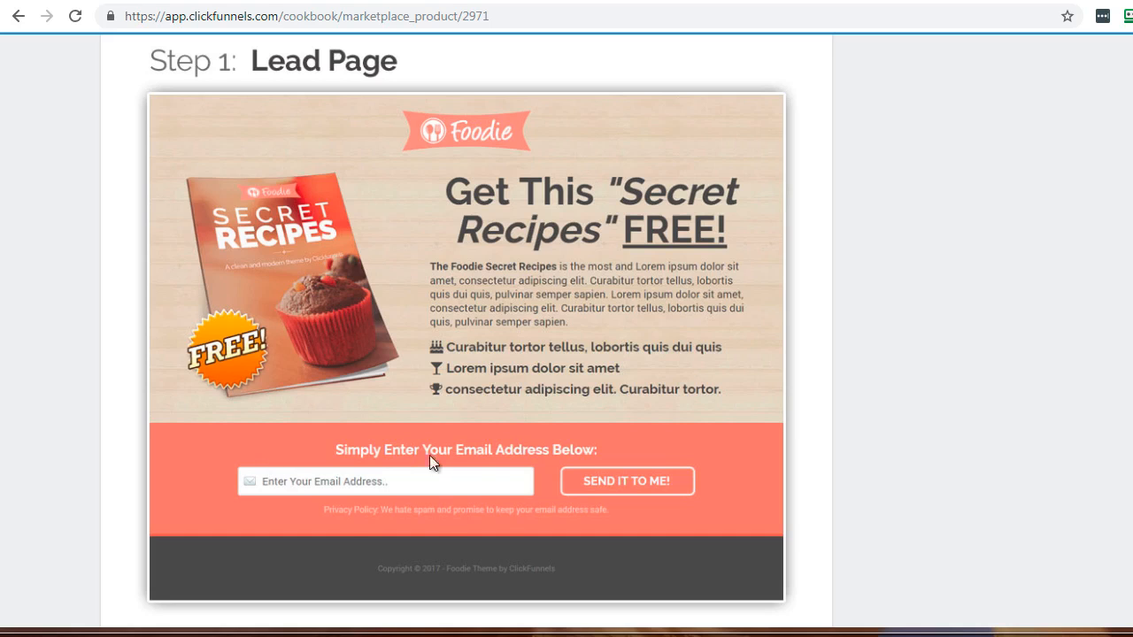
scroll(603, 377, down, 6)
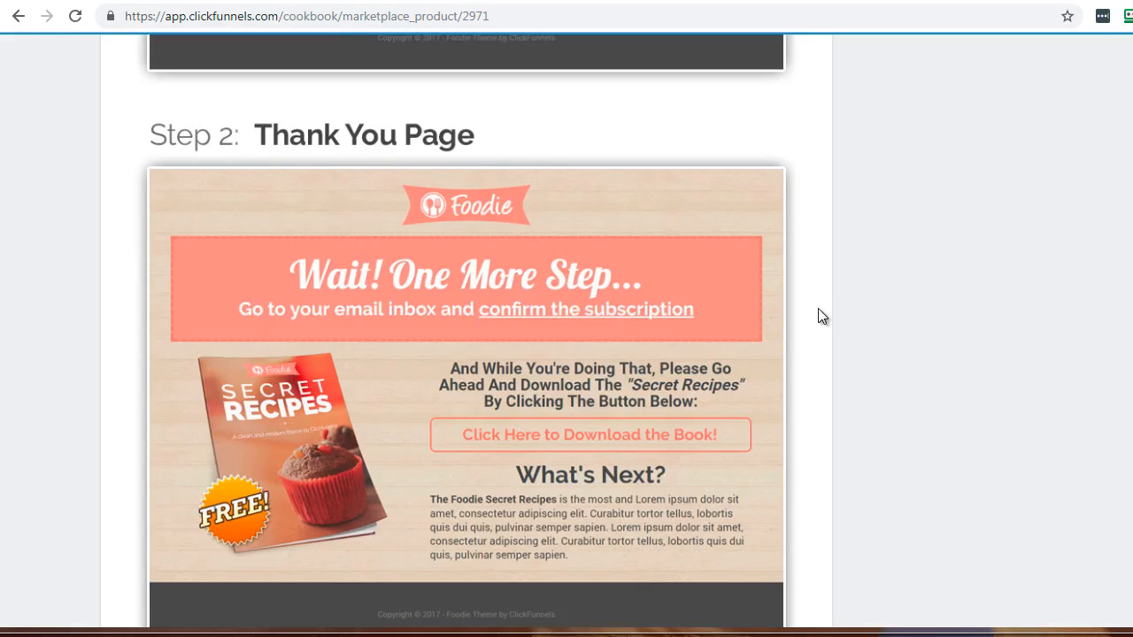
scroll(818, 309, up, 6)
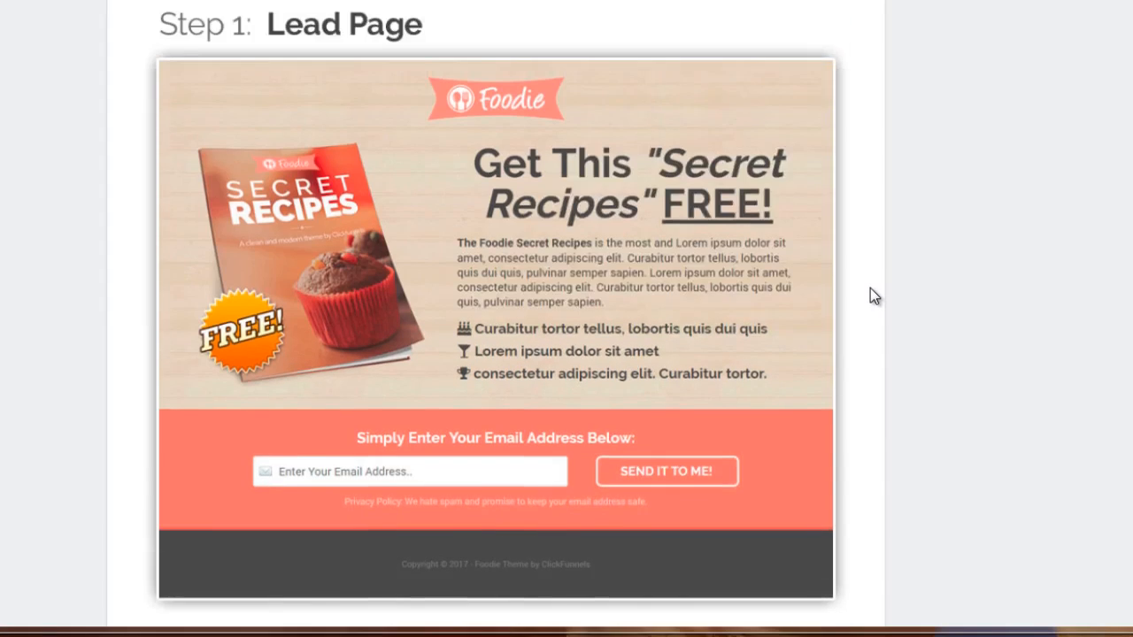
scroll(870, 289, up, 1)
scroll(870, 289, down, 1)
scroll(504, 271, down, 6)
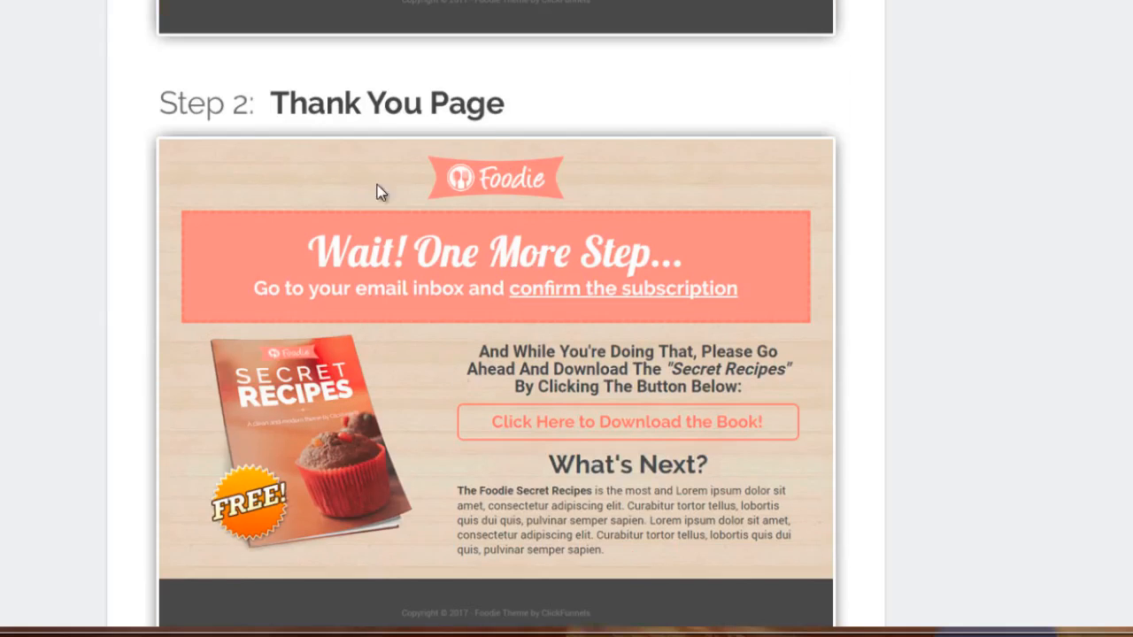
Get the FOODIE lead magnet funnel so it is added to the account's funnels.
scroll(863, 216, up, 7)
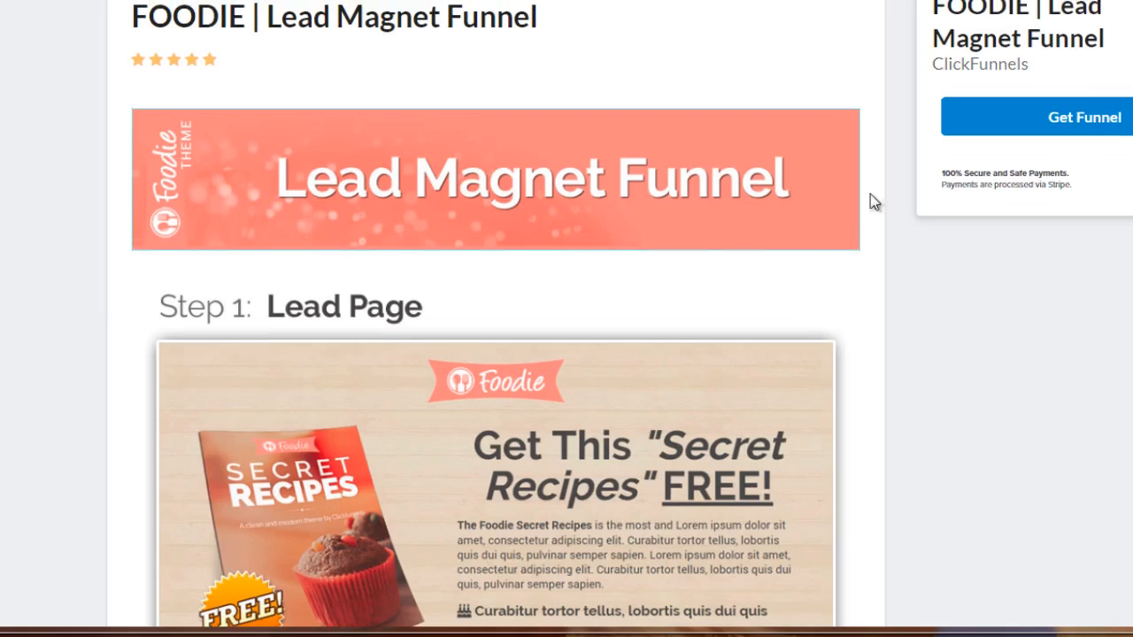
click(1098, 122)
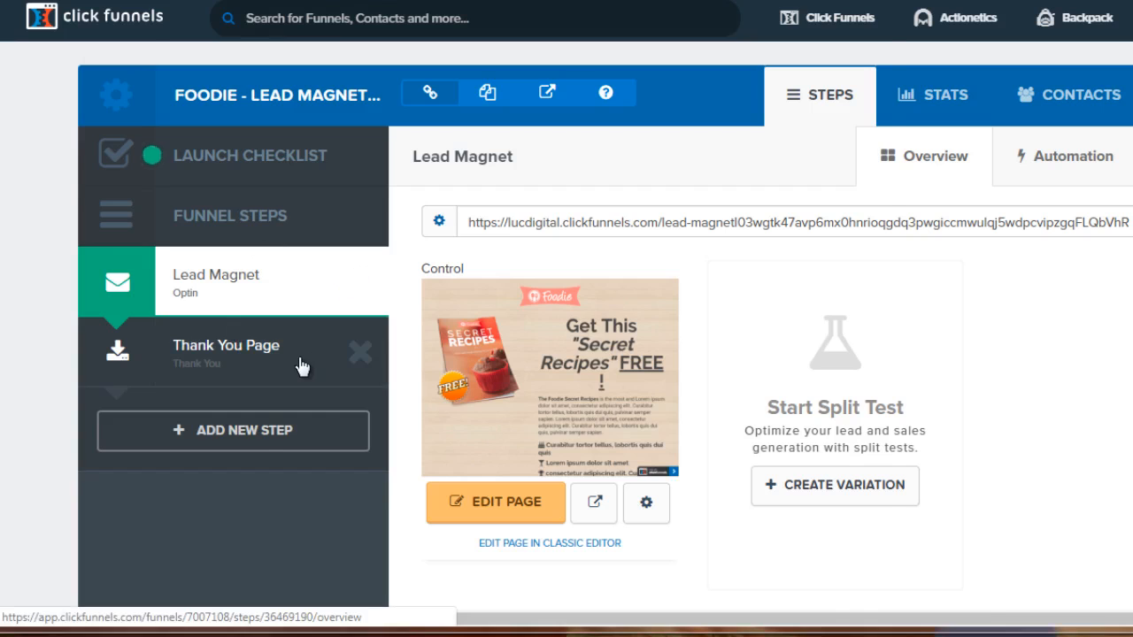
Switch to the text editor holding the Facebook pixel code and add an empty line after the PageView tracking call.
key(alt+Tab)
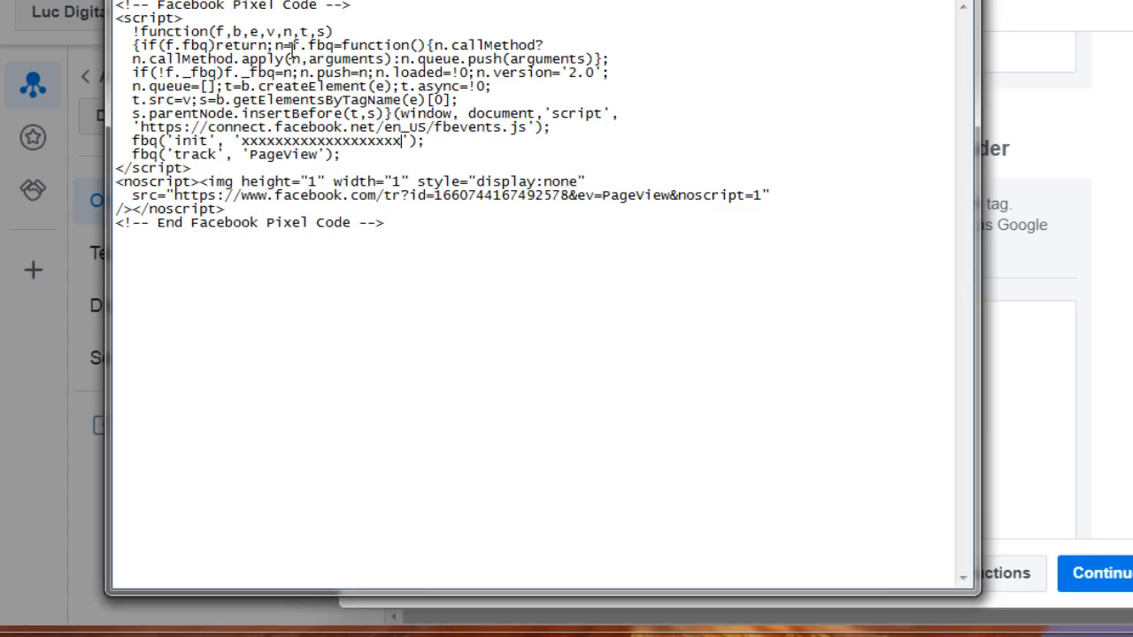
drag(283, 2, 401, 0)
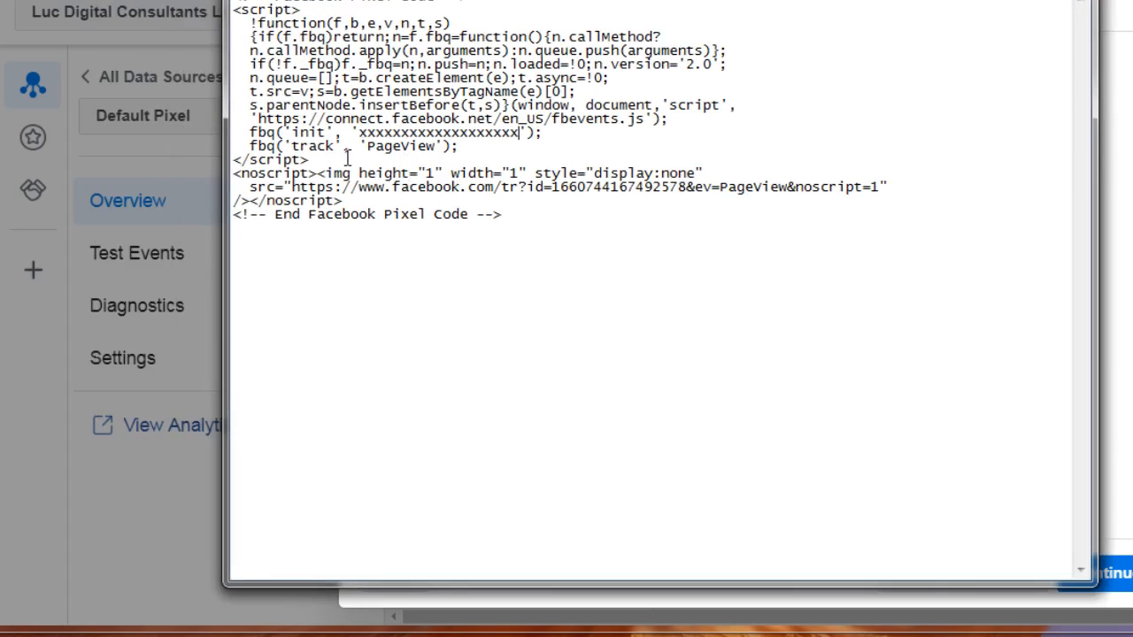
drag(359, 132, 521, 129)
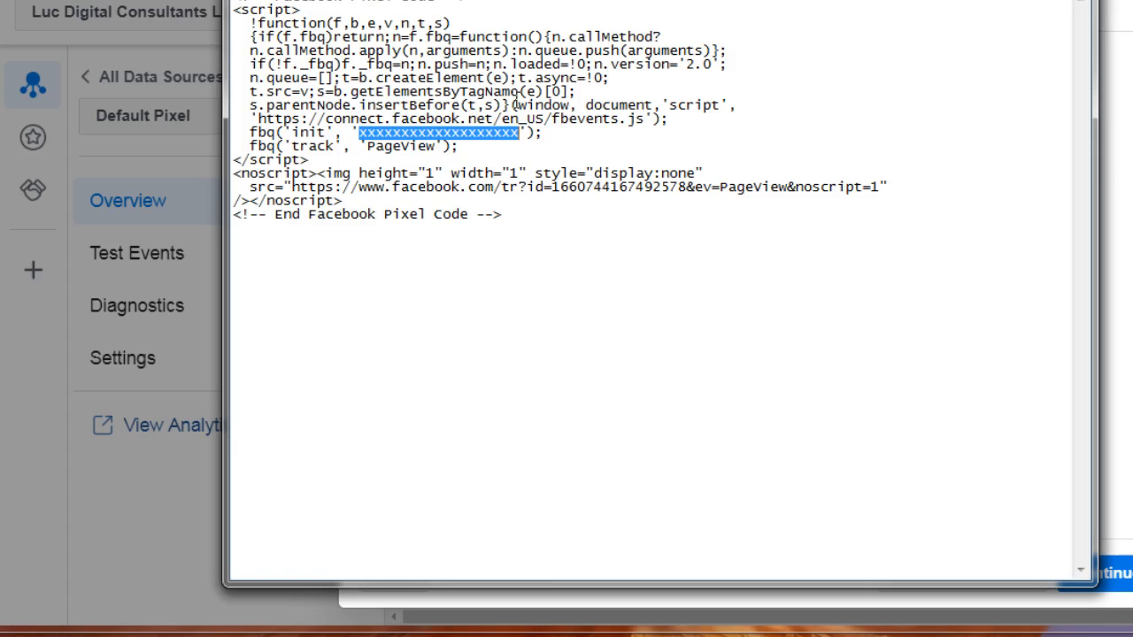
click(498, 149)
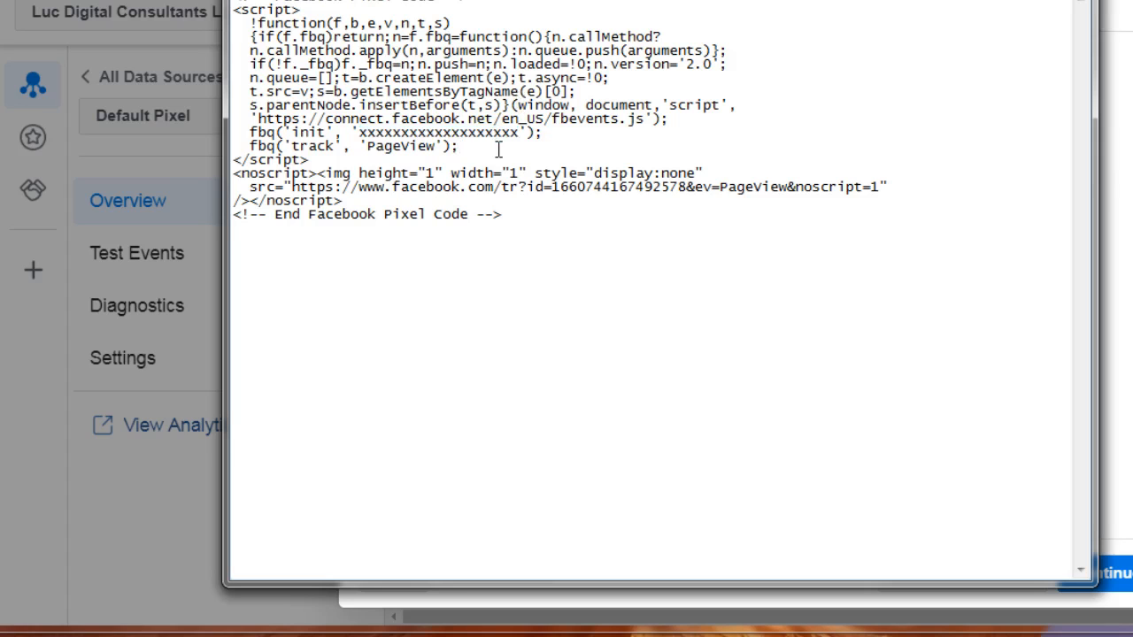
key(Return)
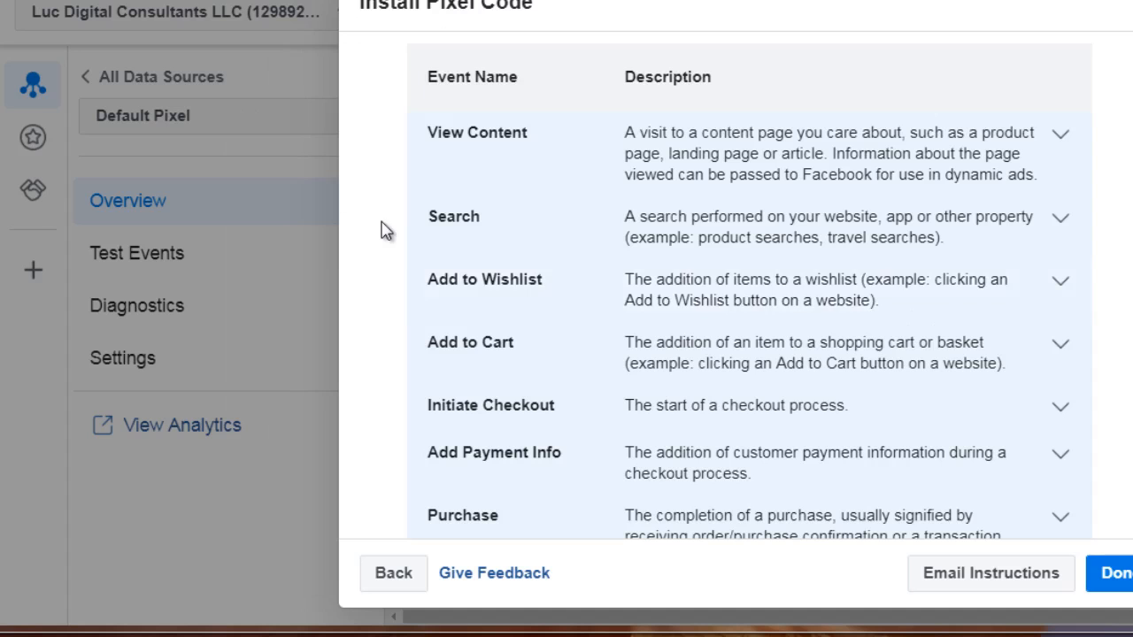
Expand the View Content event in Facebook's Install Pixel Code dialog and copy its event code.
click(592, 155)
scroll(602, 162, down, 10)
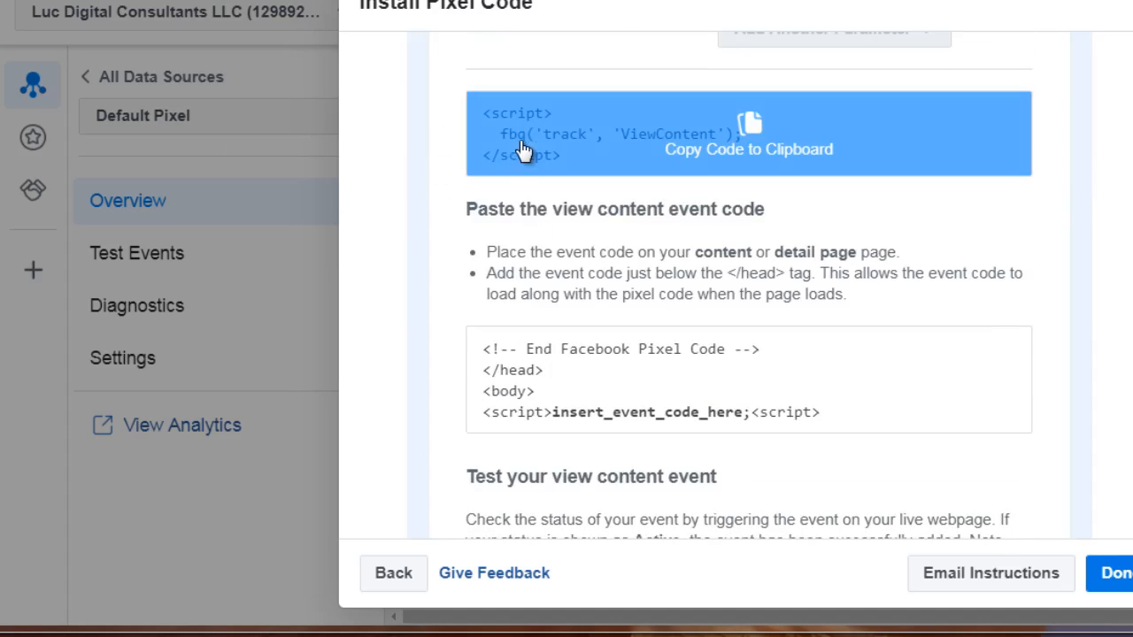
click(727, 148)
Paste the ViewContent script into the text editor below the End Facebook Pixel Code comment, followed by a line break.
click(844, 628)
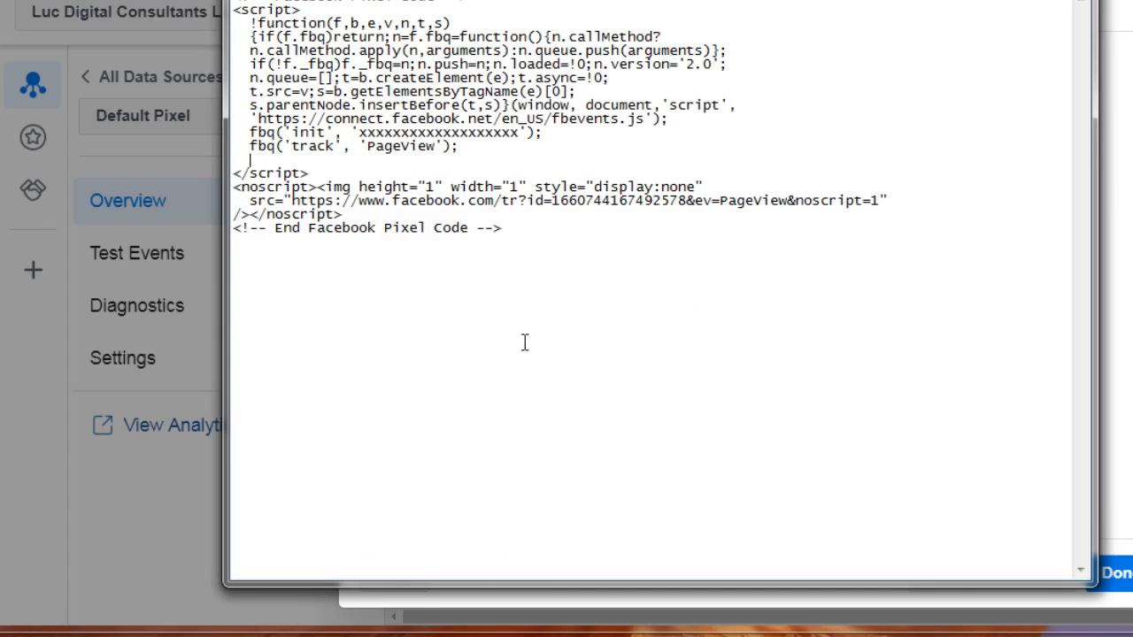
click(608, 336)
key(Return)
key(ctrl+v)
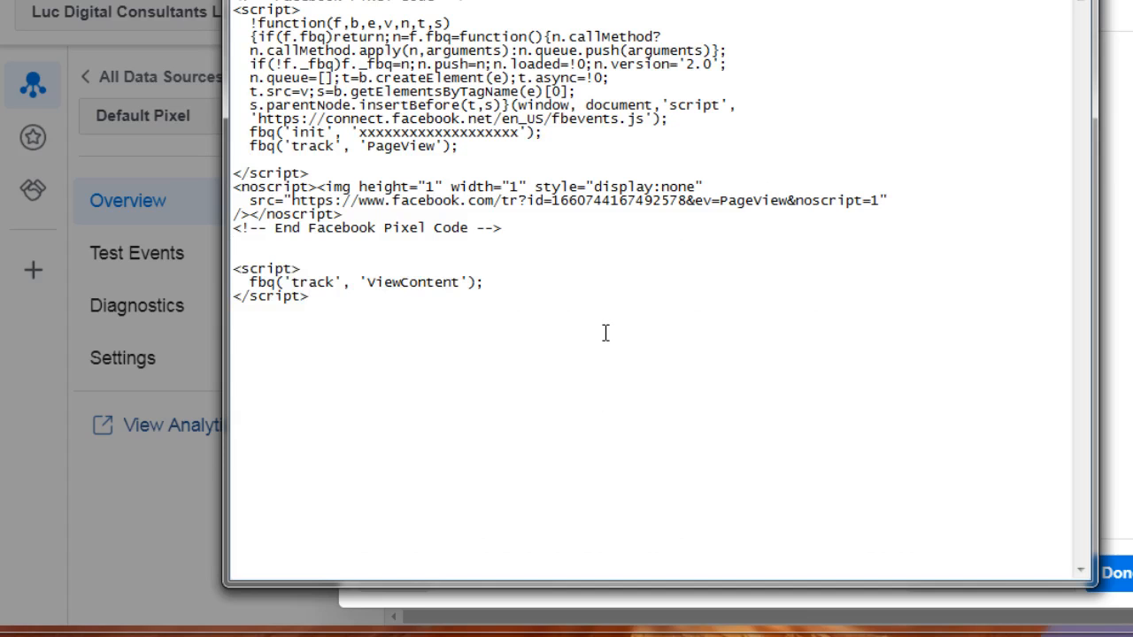
key(Return)
Return to Facebook's Install Pixel Code dialog, collapse the View Content event and change the event category to Education.
click(1001, 2)
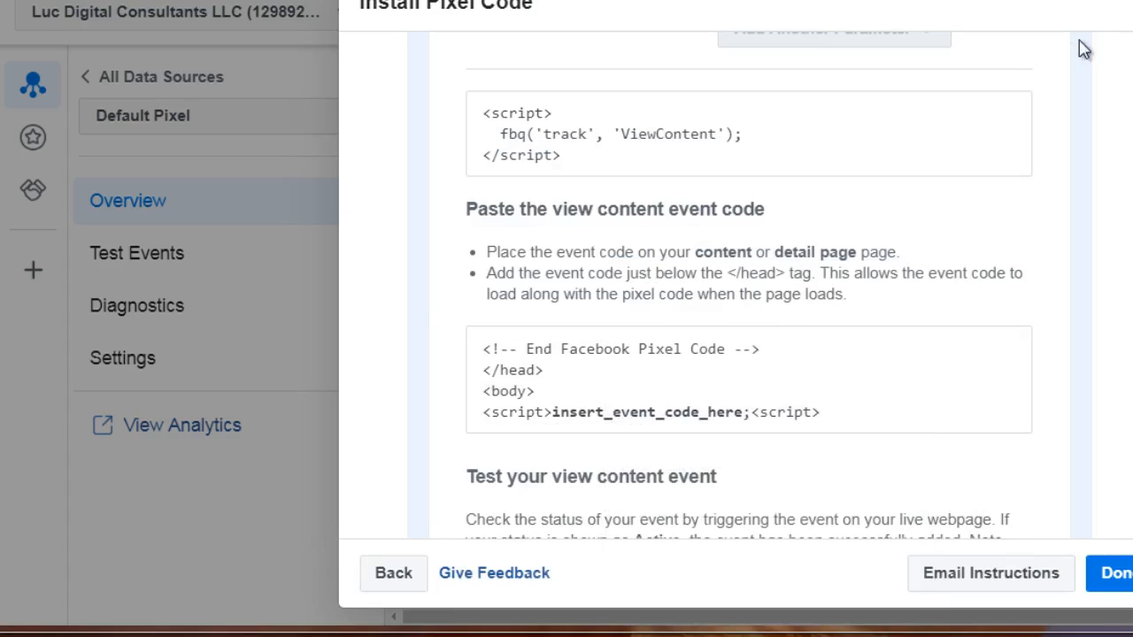
scroll(446, 240, up, 10)
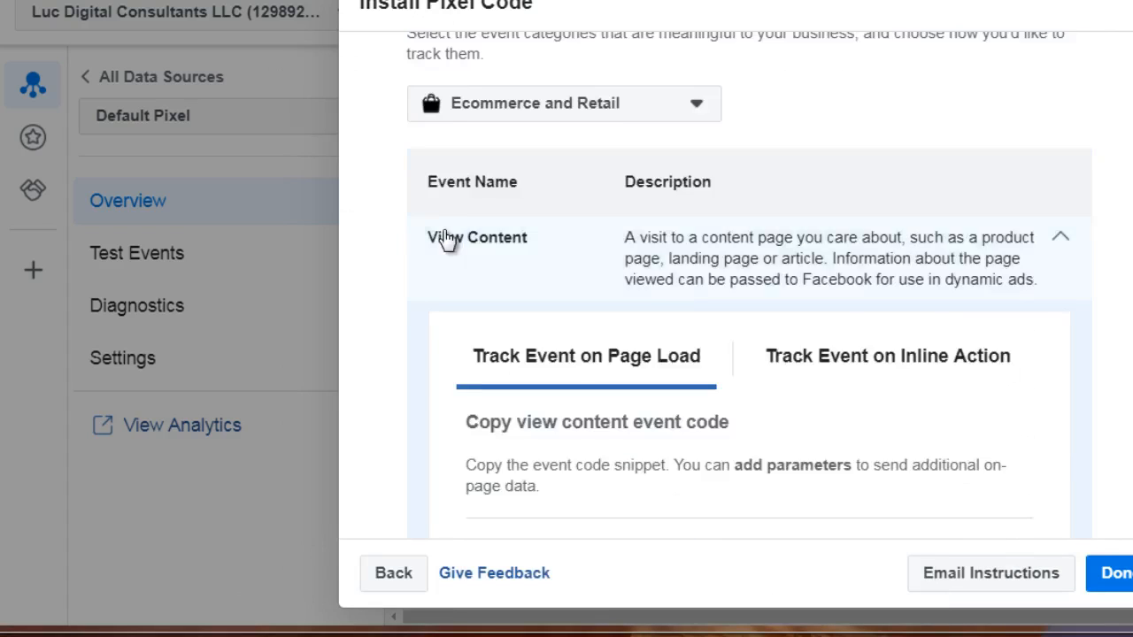
scroll(446, 283, up, 3)
scroll(489, 354, down, 2)
click(496, 361)
scroll(501, 365, down, 1)
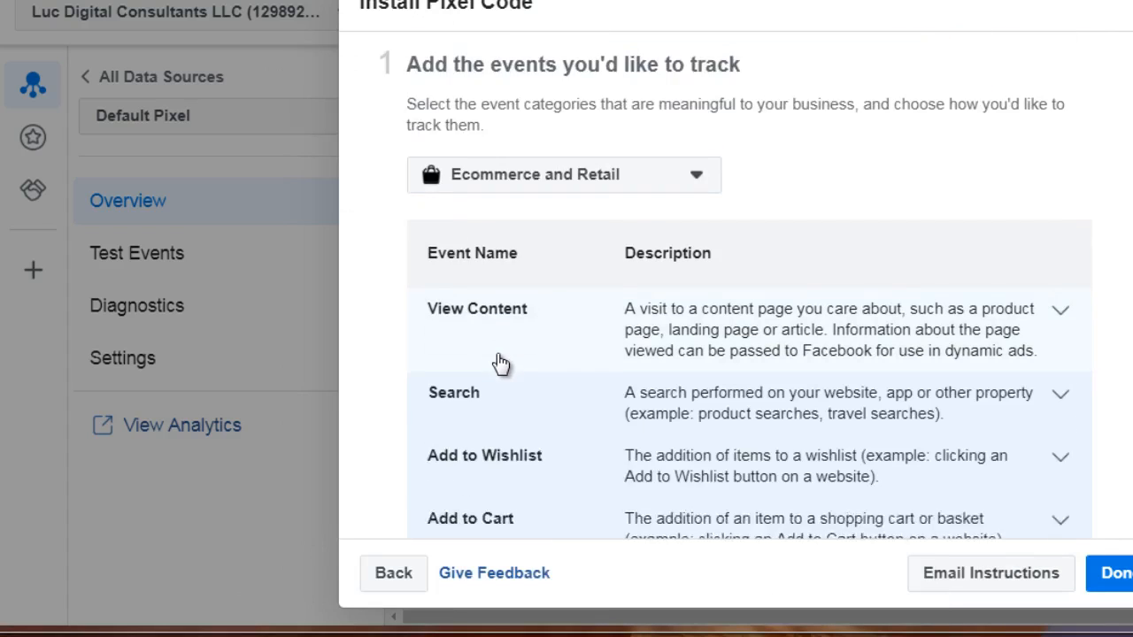
scroll(501, 362, down, 10)
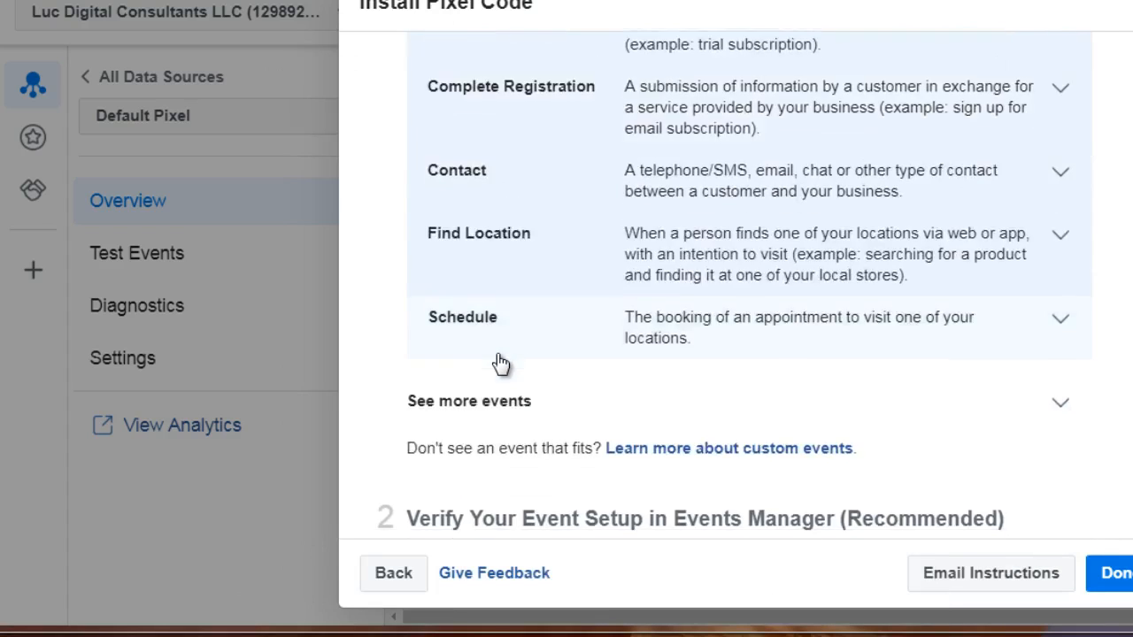
scroll(501, 361, down, 1)
scroll(387, 254, up, 5)
scroll(386, 254, up, 7)
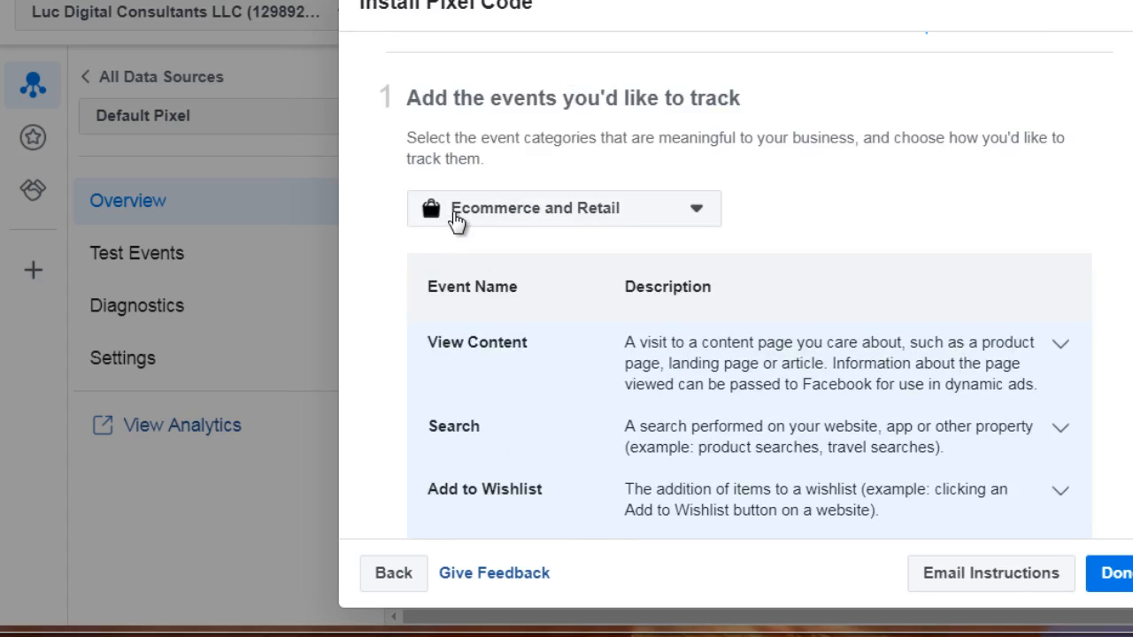
click(456, 221)
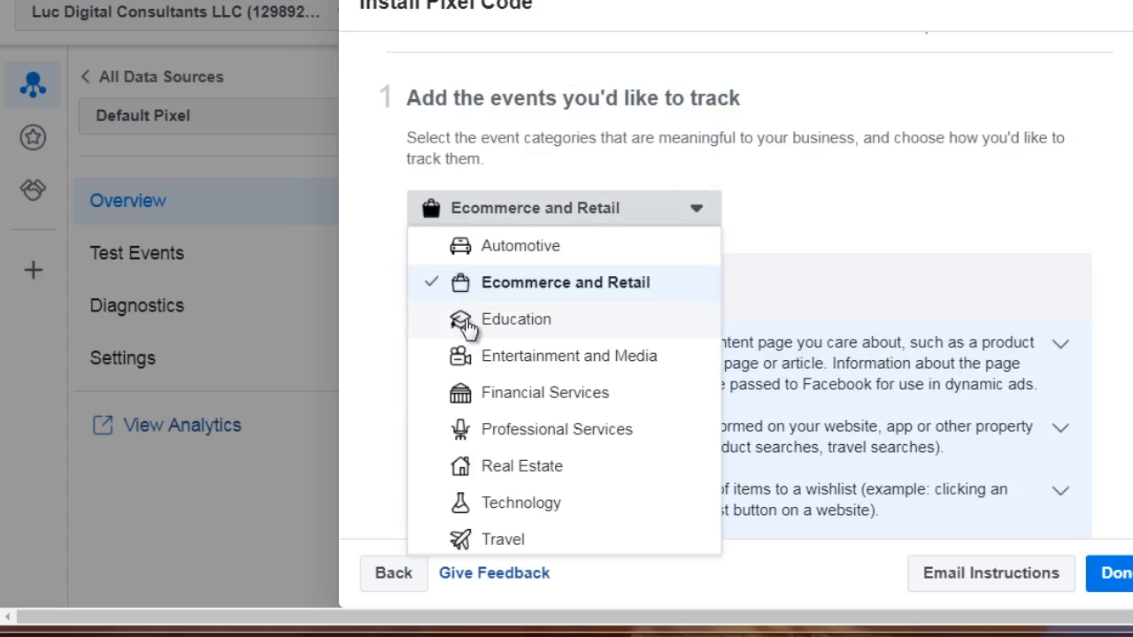
click(432, 323)
Expand the Lead event and copy its page-load event code.
scroll(384, 326, down, 5)
scroll(384, 324, down, 3)
click(460, 292)
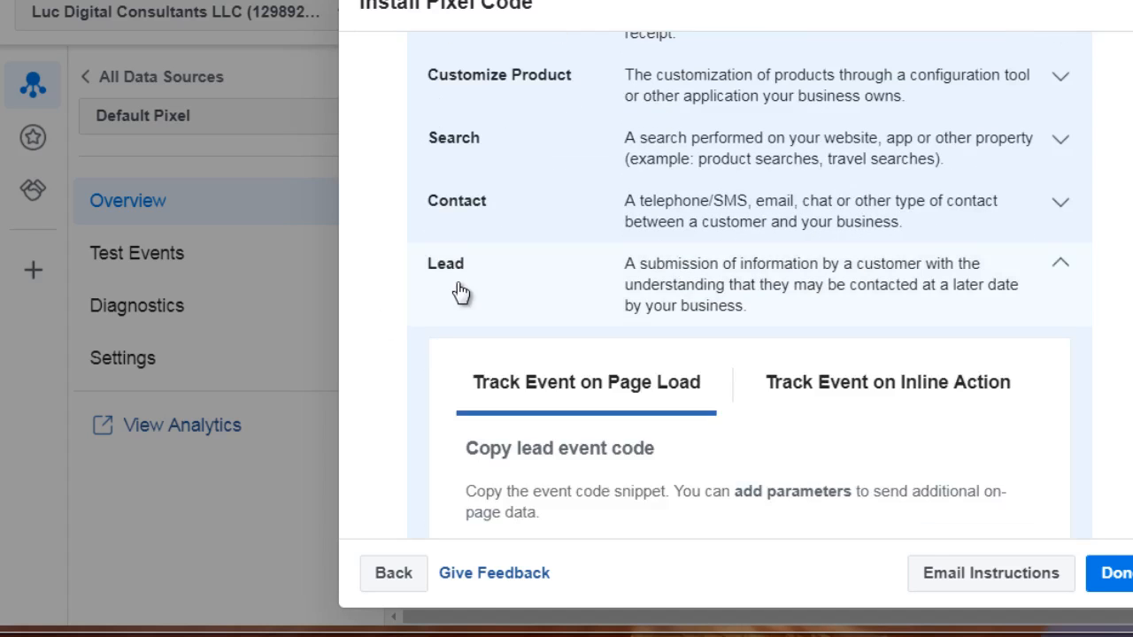
scroll(460, 292, down, 6)
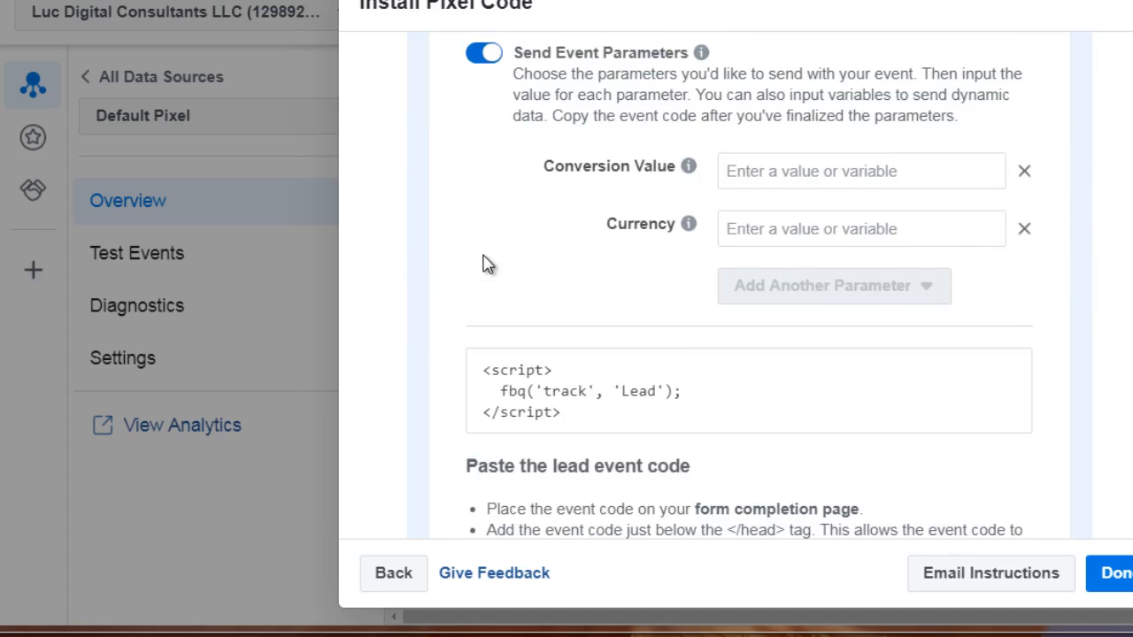
scroll(485, 265, down, 2)
mouse_move(516, 263)
click(568, 286)
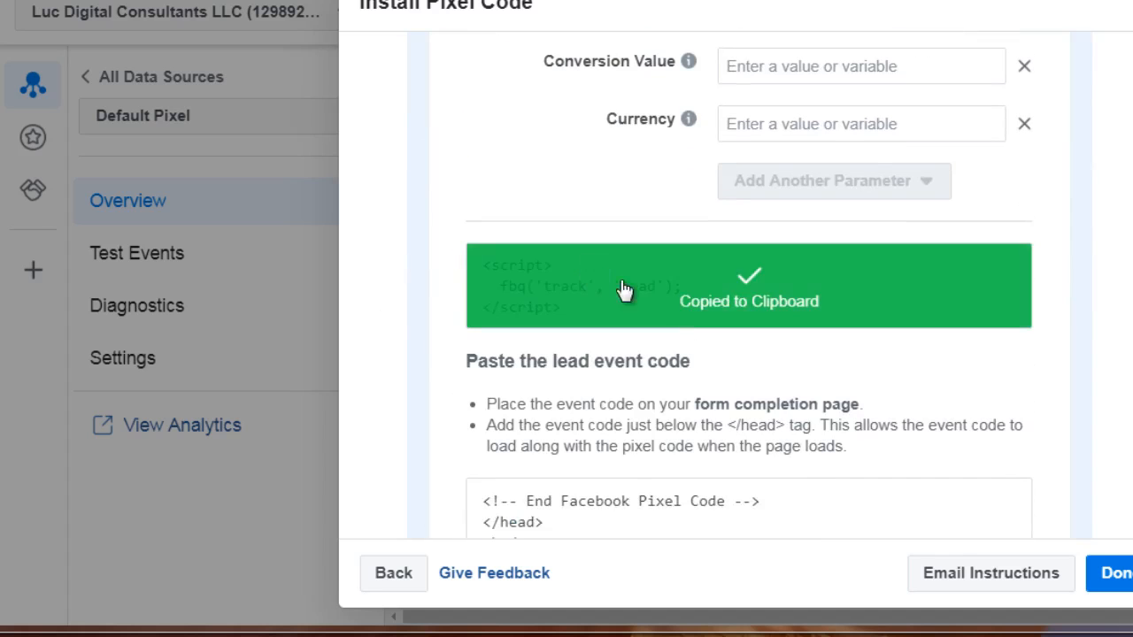
Switch to the text editor and paste the Lead event script below the ViewContent script.
key(alt+Tab)
click(631, 437)
key(ctrl+v)
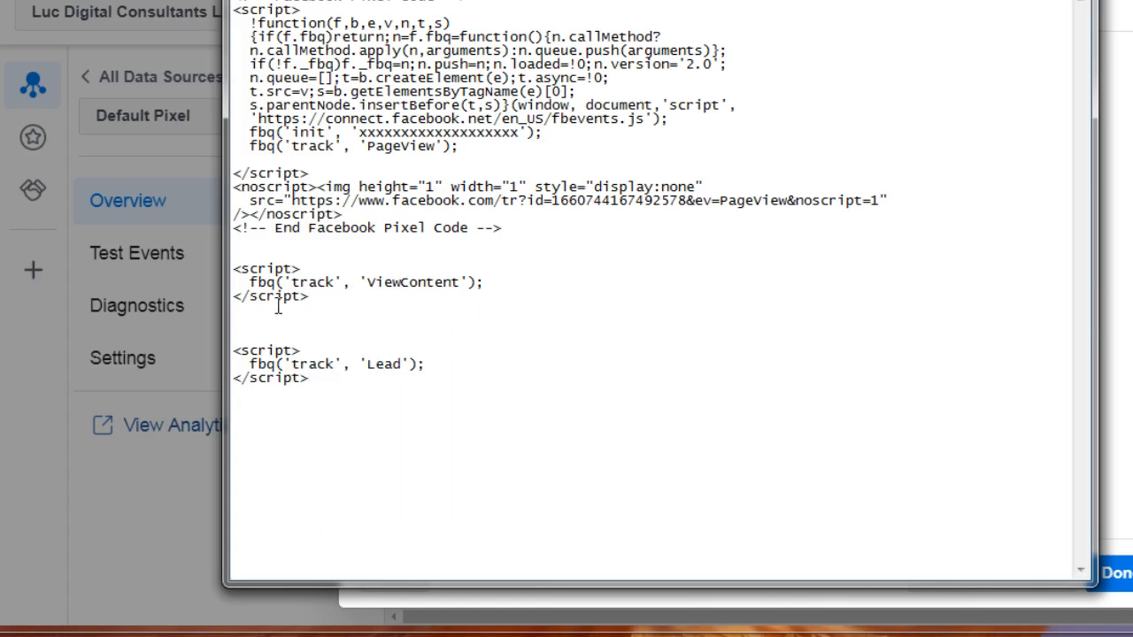
Add blank lines between the End Facebook Pixel Code comment and the ViewContent script.
click(307, 257)
key(Return)
key(Return)
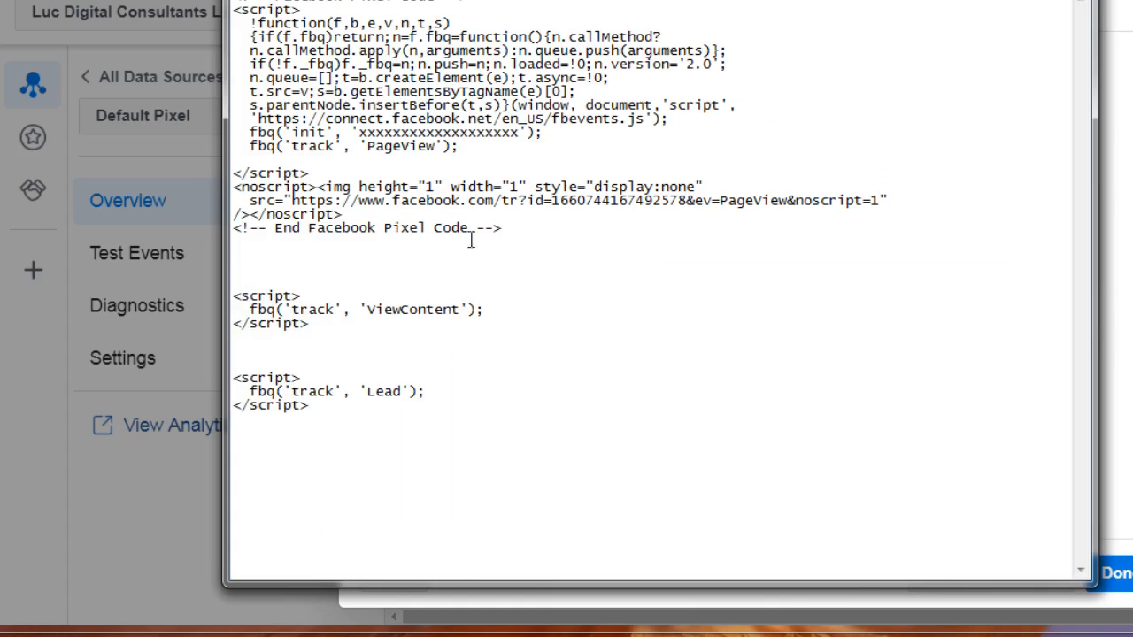
drag(523, 230, 266, 2)
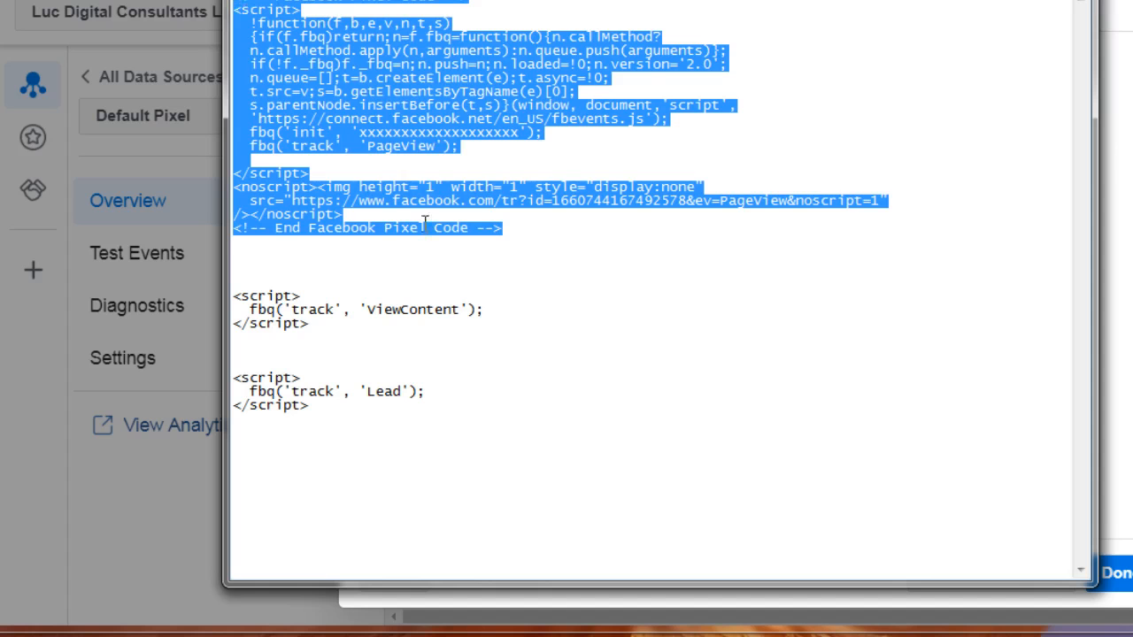
click(425, 222)
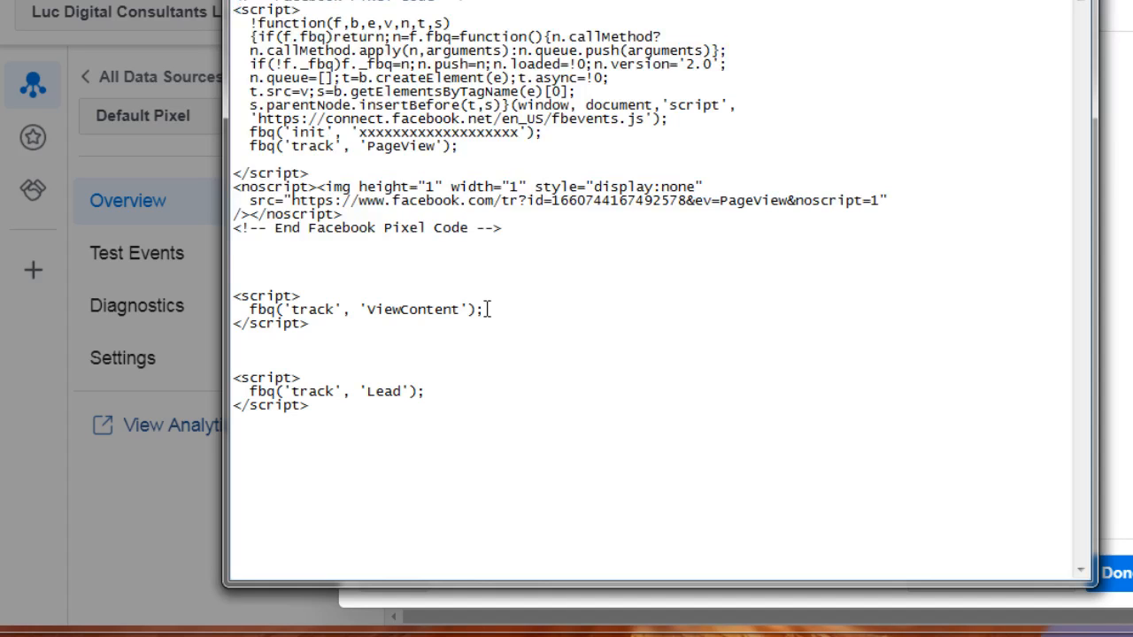
Remove the script tags around the ViewContent event and cut its fbq track line.
drag(301, 296, 214, 300)
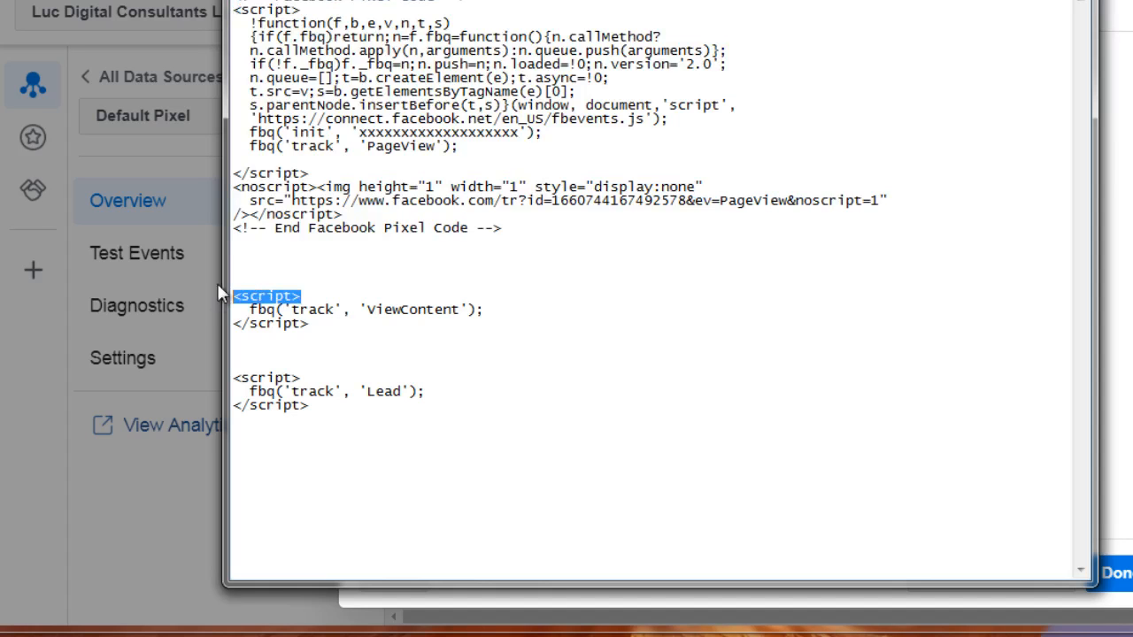
key(BackSpace)
drag(322, 324, 255, 318)
key(BackSpace)
key(ctrl+x)
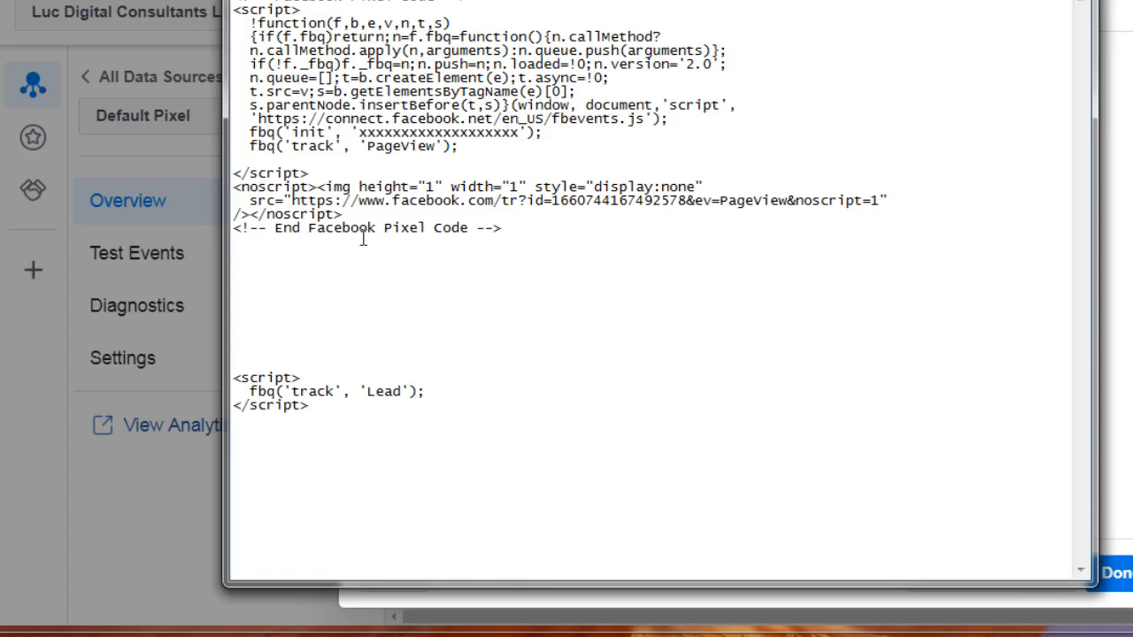
Paste the ViewContent track line directly below the PageView line inside the base pixel code and remove the extra blank lines after it.
key(Return)
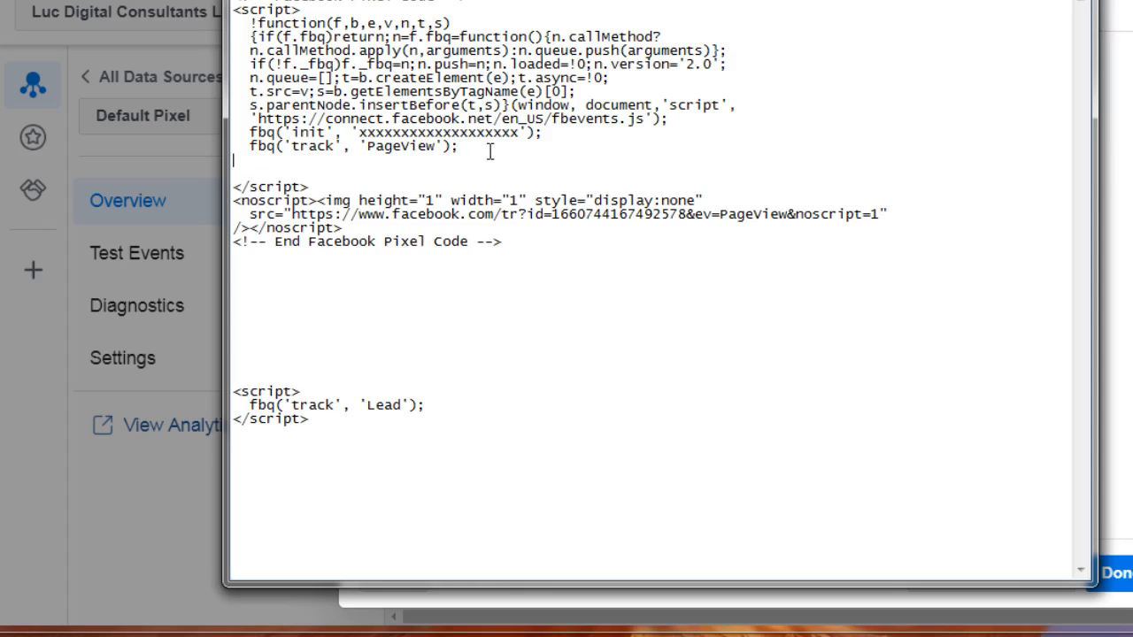
key(ctrl+v)
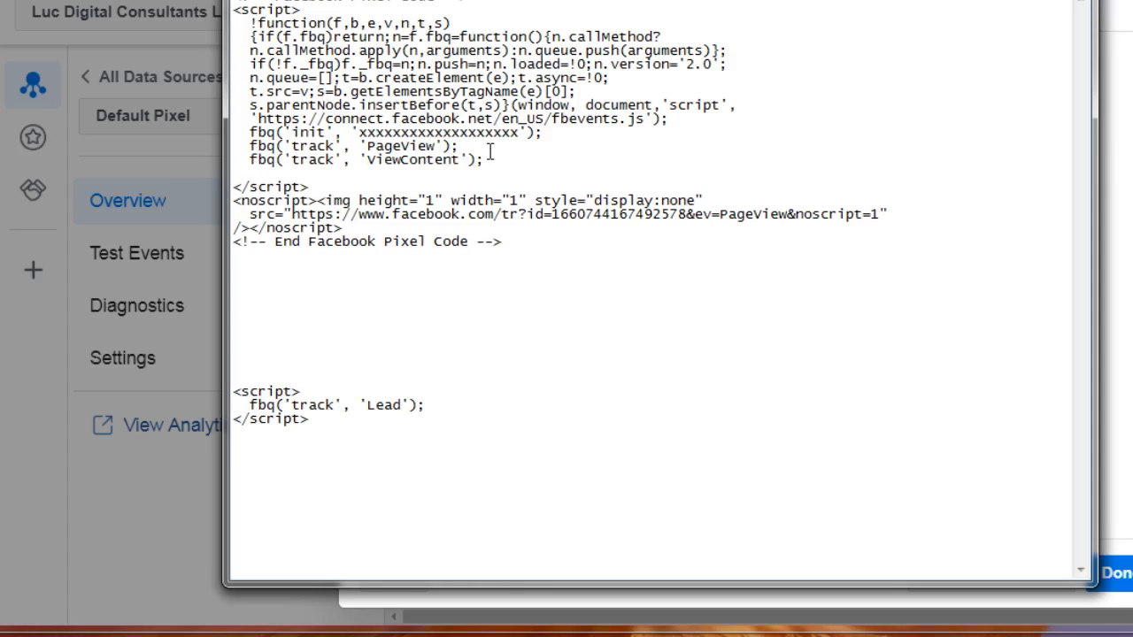
key(Down)
key(BackSpace)
key(BackSpace)
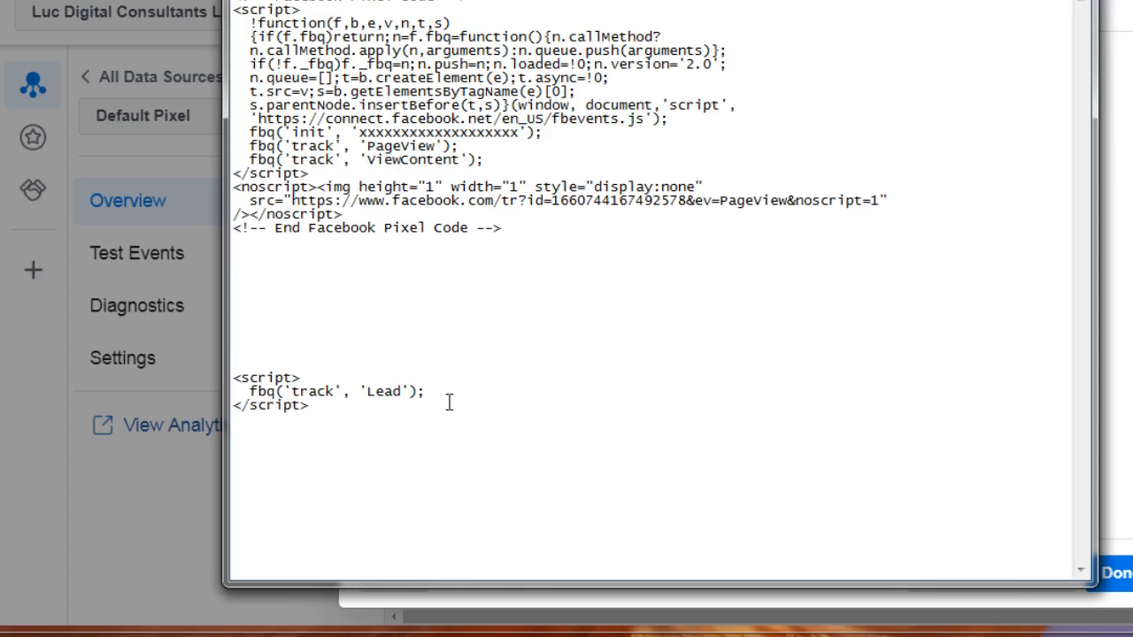
Duplicate the complete Facebook pixel block below the original, leaving blank lines before the Lead script.
drag(524, 228, 265, 2)
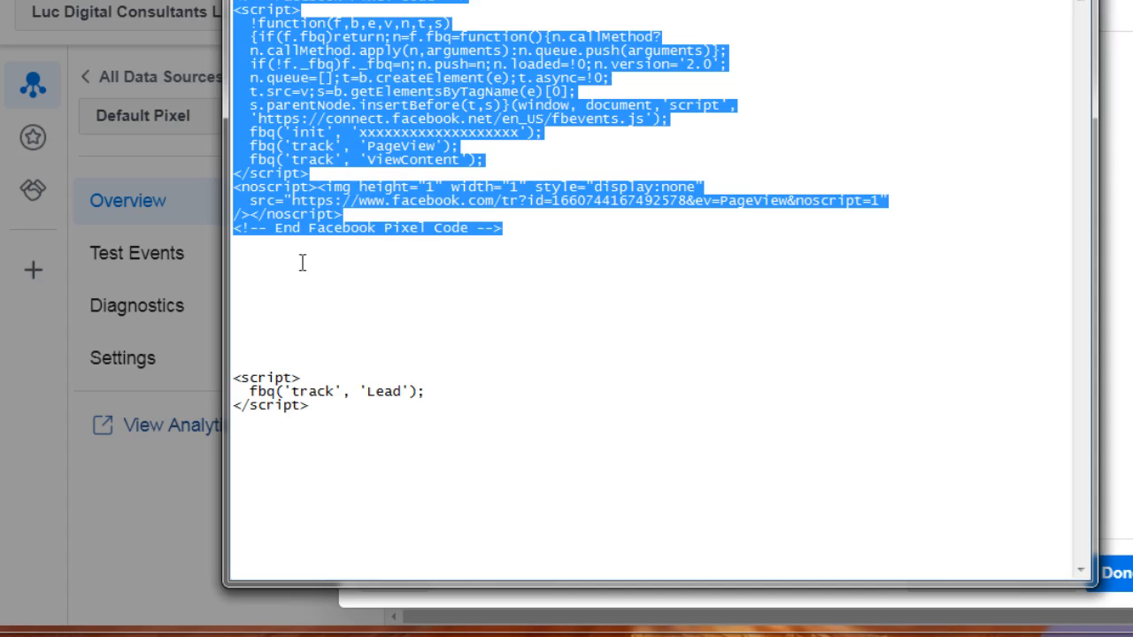
click(286, 293)
key(ctrl+v)
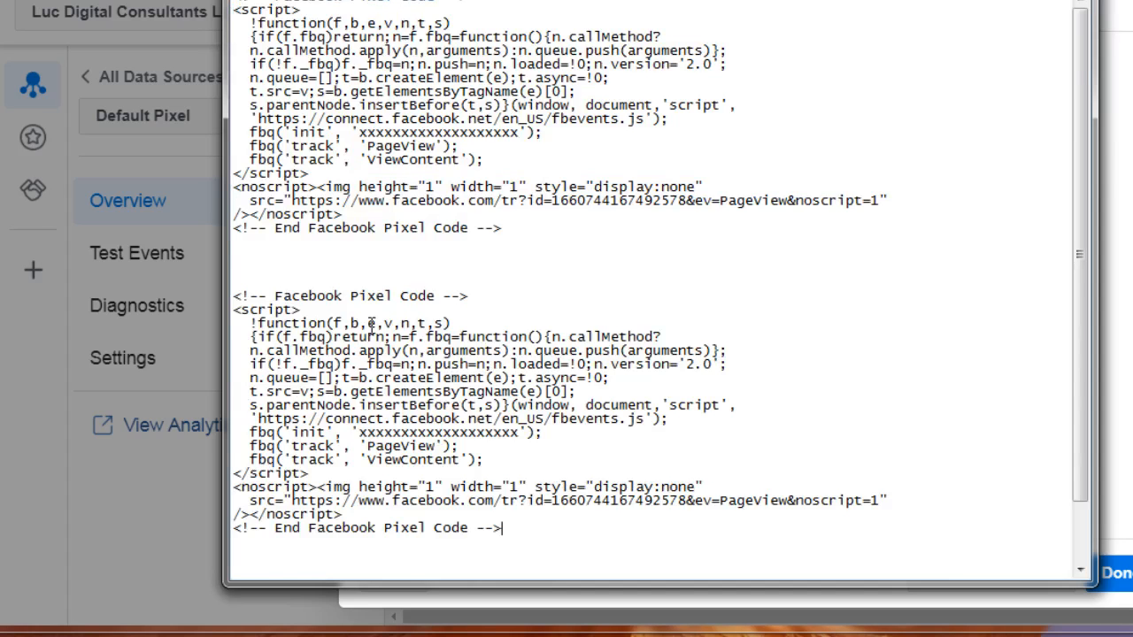
key(ctrl+v)
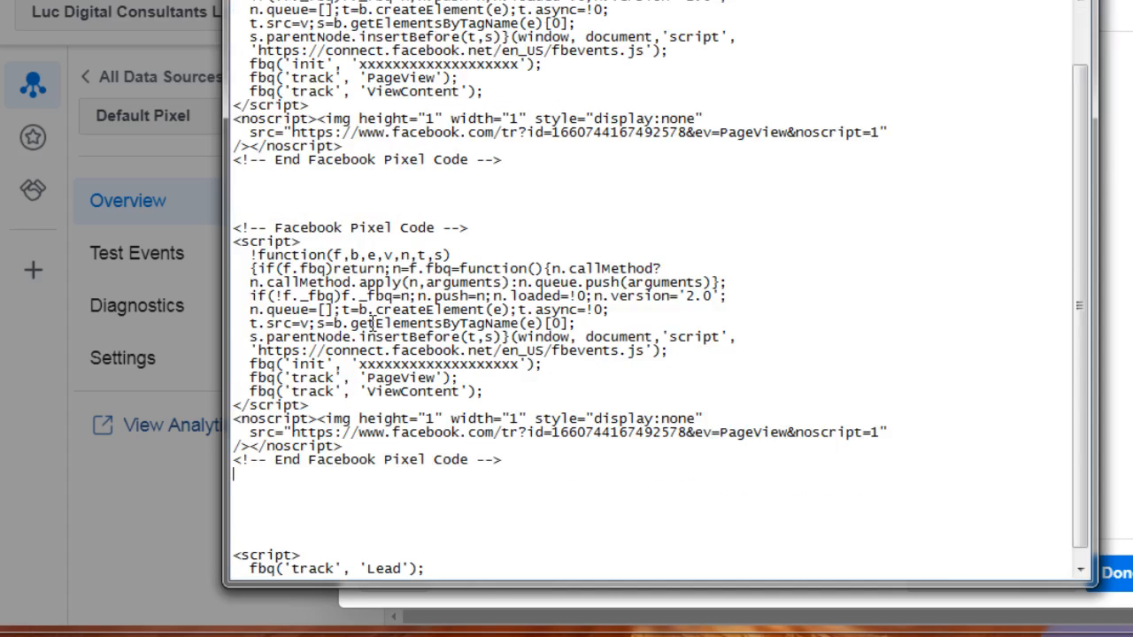
key(Return)
Move the Lead track line into the second pixel block in place of its ViewContent line, and delete the leftover empty script tags.
drag(426, 555, 251, 558)
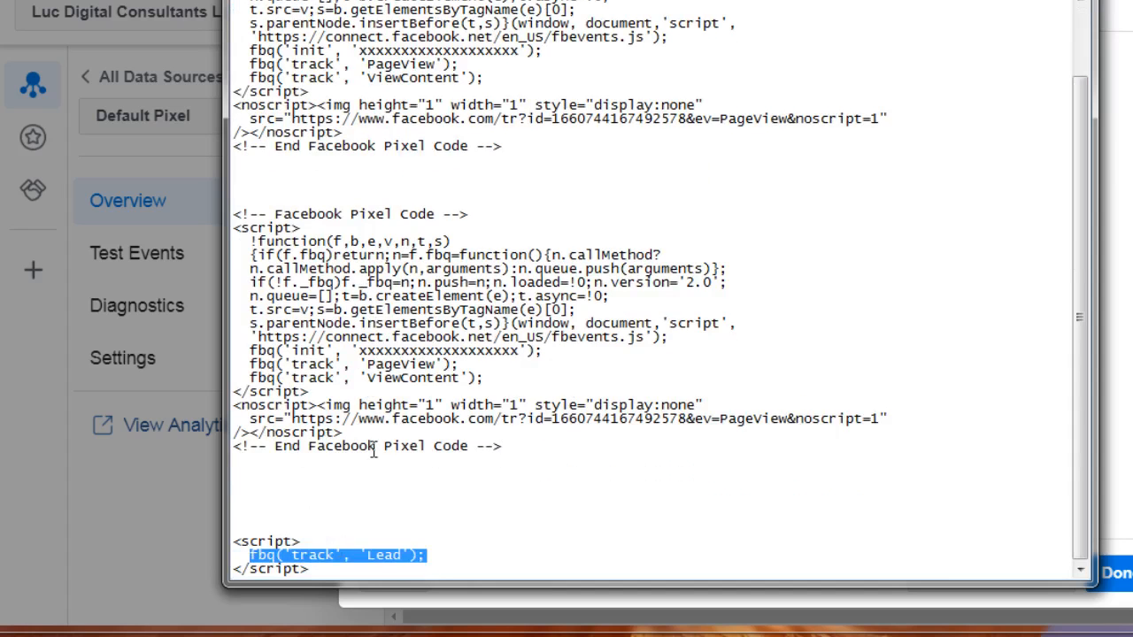
key(ctrl+x)
drag(485, 379, 250, 379)
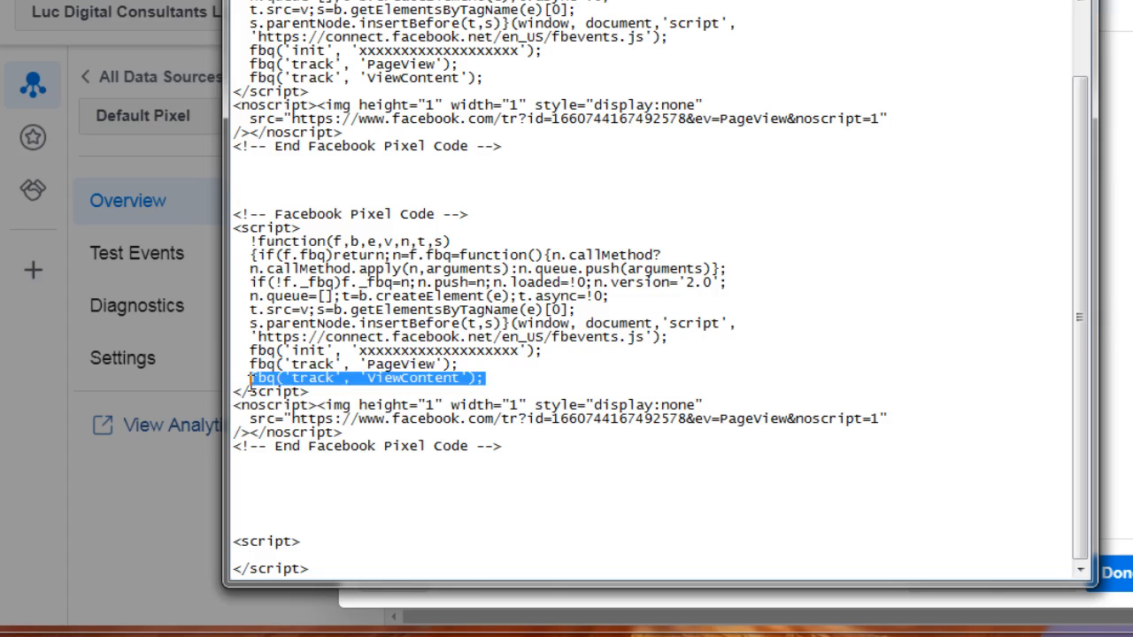
key(ctrl+v)
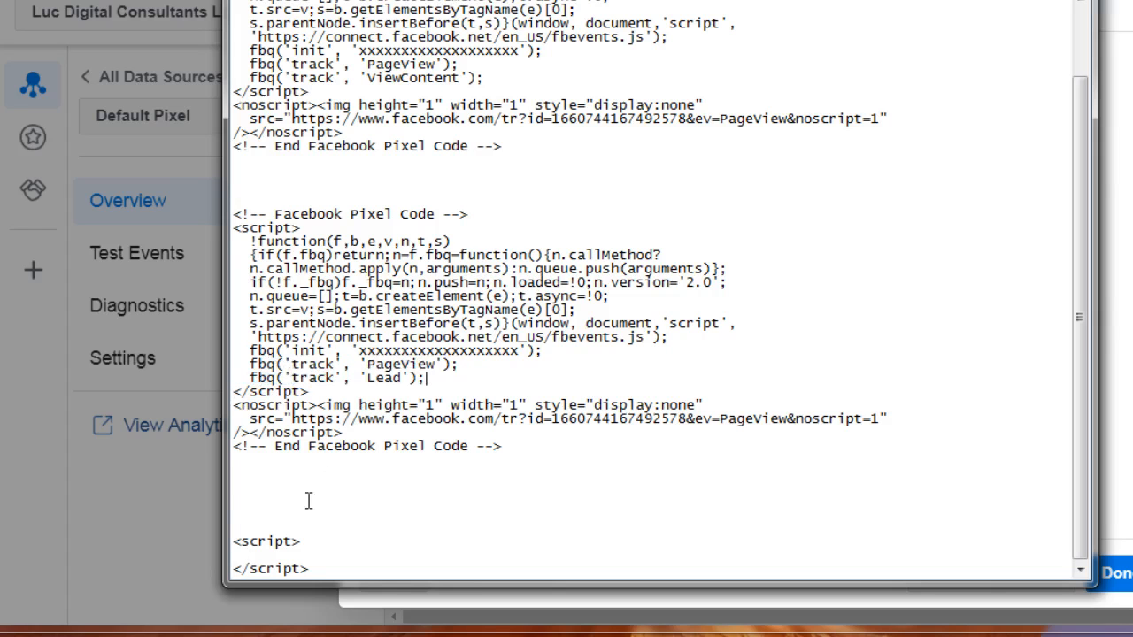
drag(233, 538, 367, 580)
key(BackSpace)
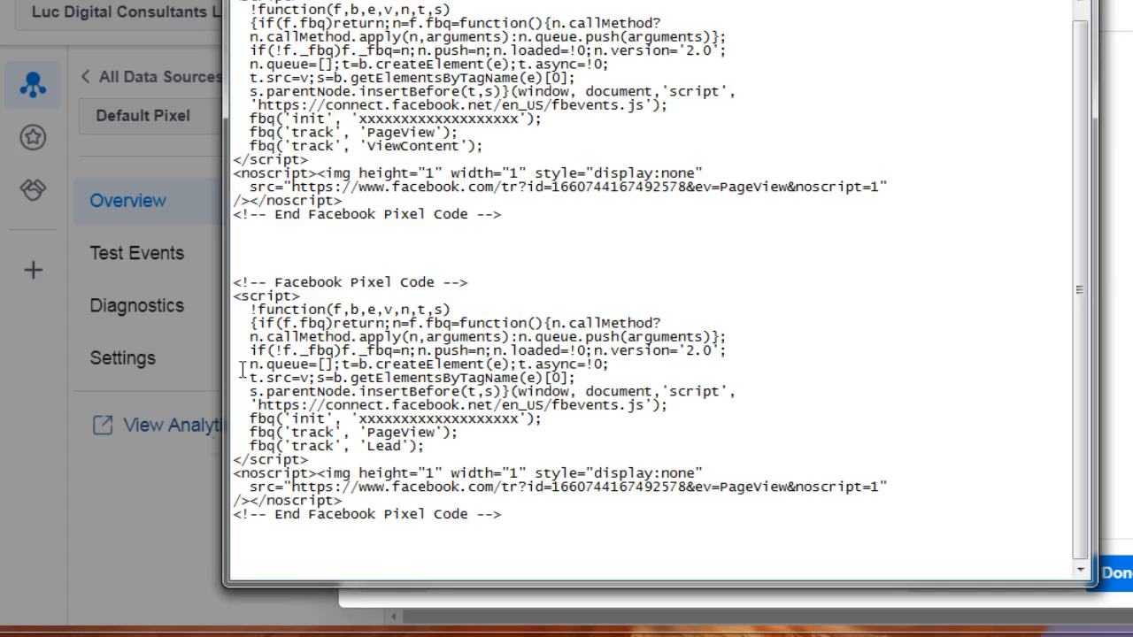
Copy the entire first pixel block, the one containing the ViewContent event.
click(519, 210)
drag(520, 210, 315, 2)
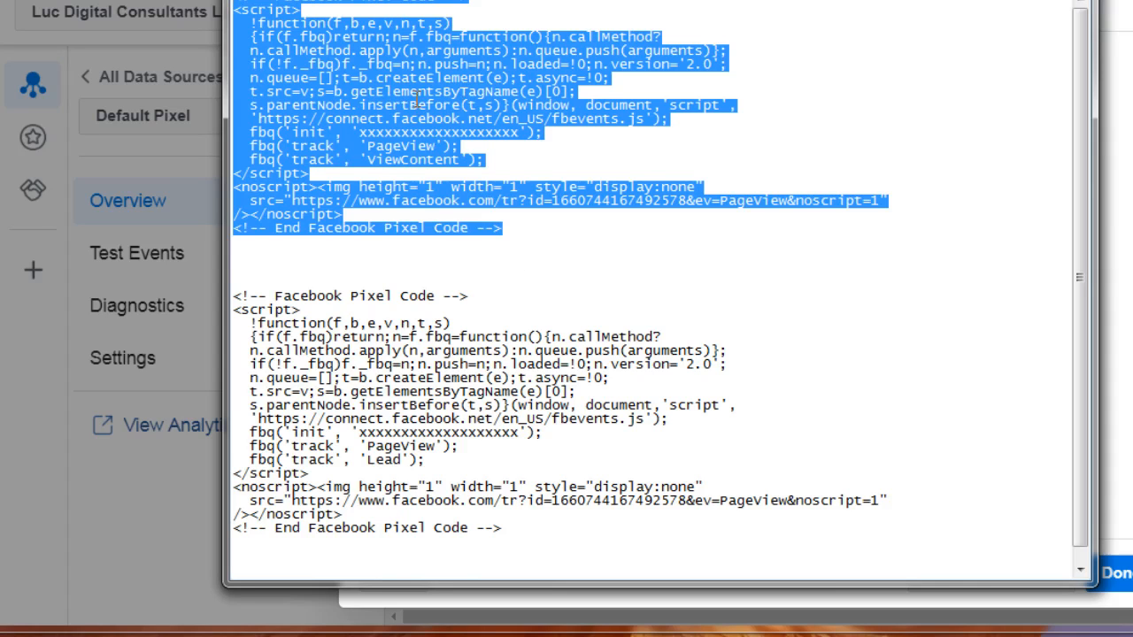
right_click(402, 91)
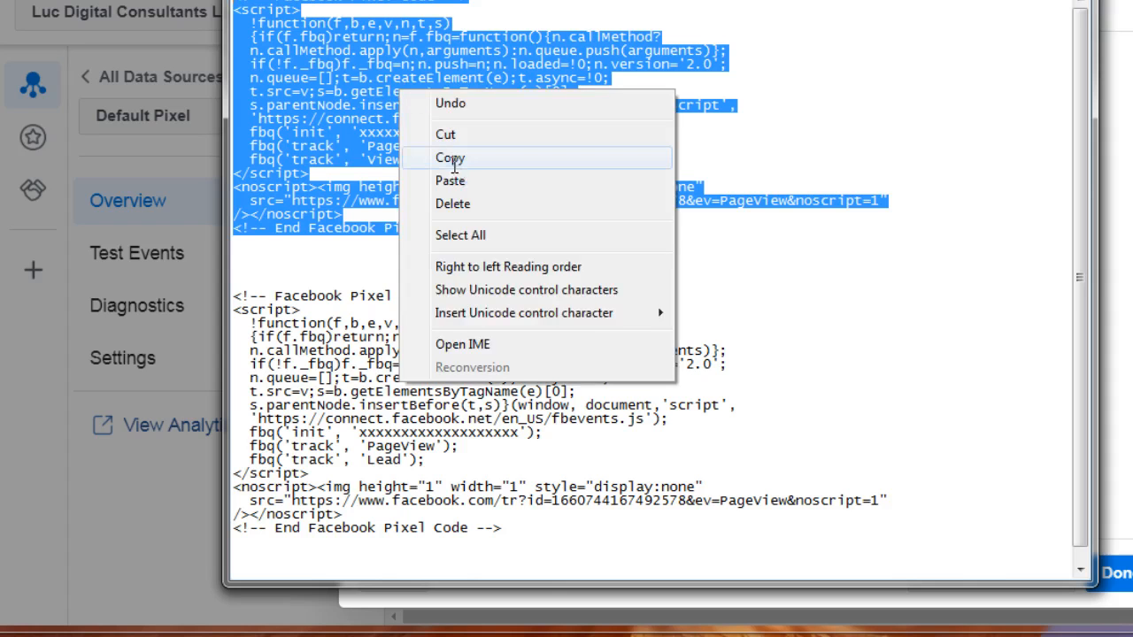
click(450, 160)
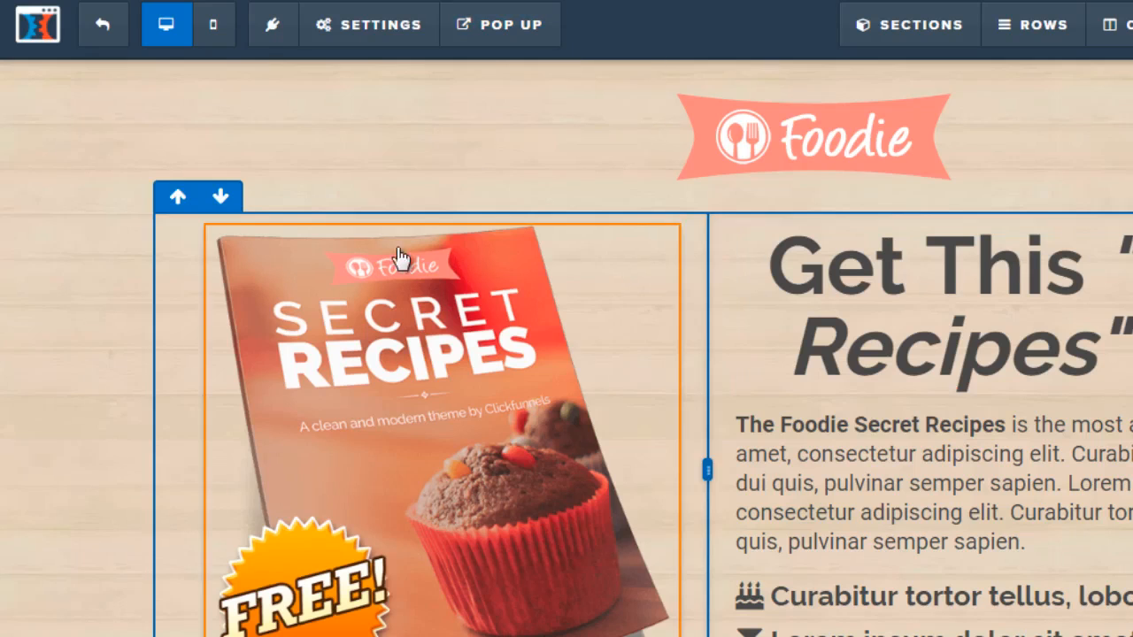
In the ClickFunnels editor, paste the ViewContent pixel block into the opt-in page's header tracking code and close the tracking code dialog.
mouse_move(361, 36)
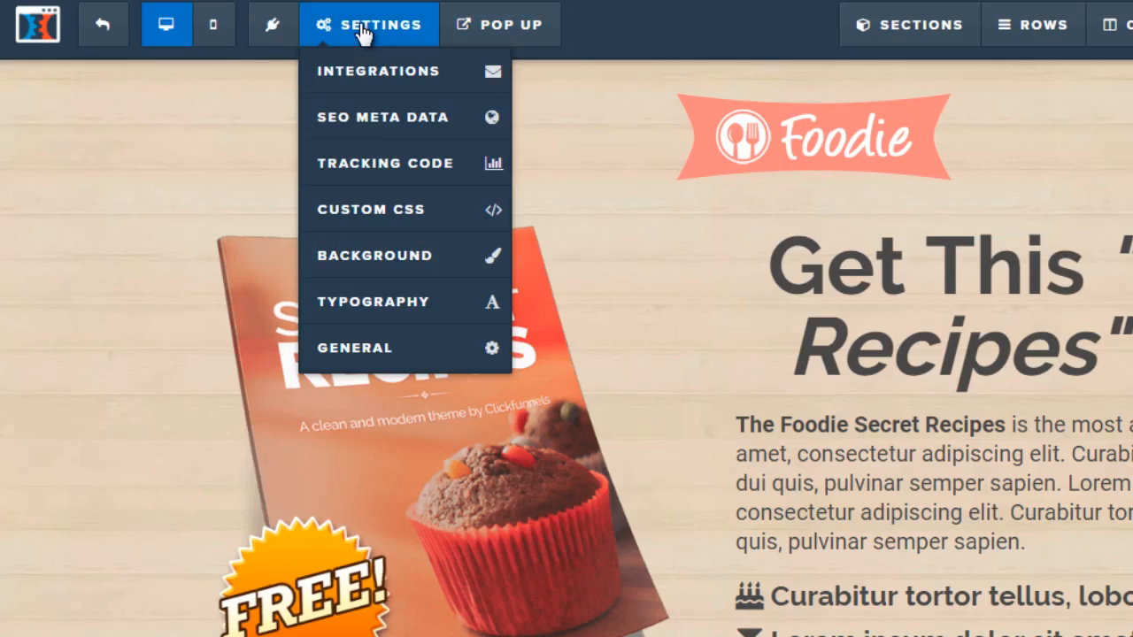
click(376, 165)
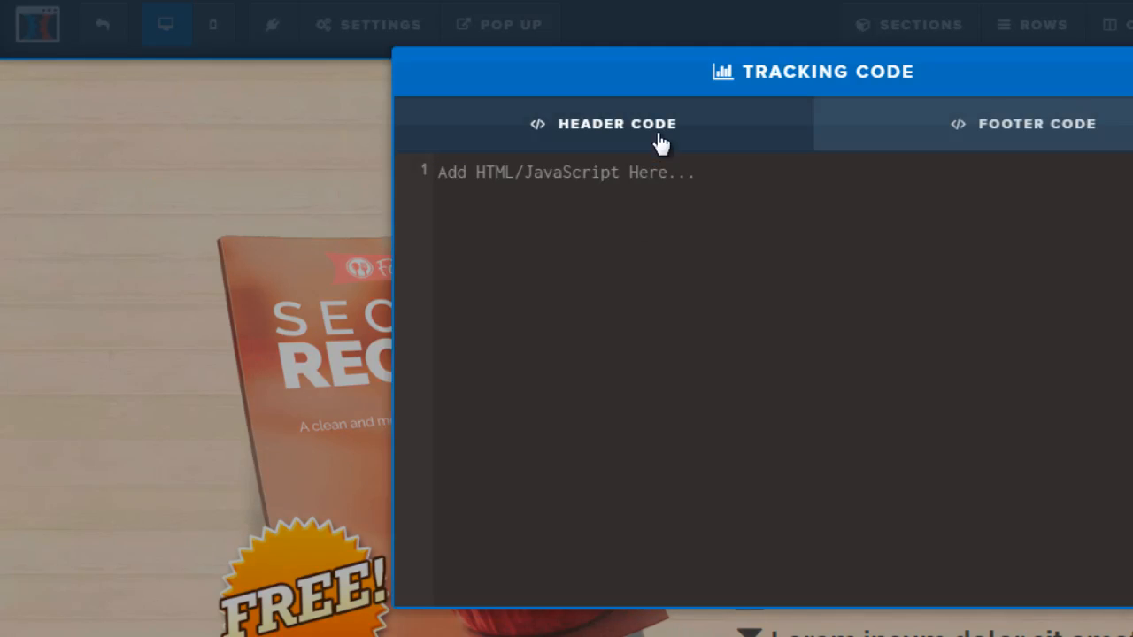
right_click(601, 179)
click(678, 312)
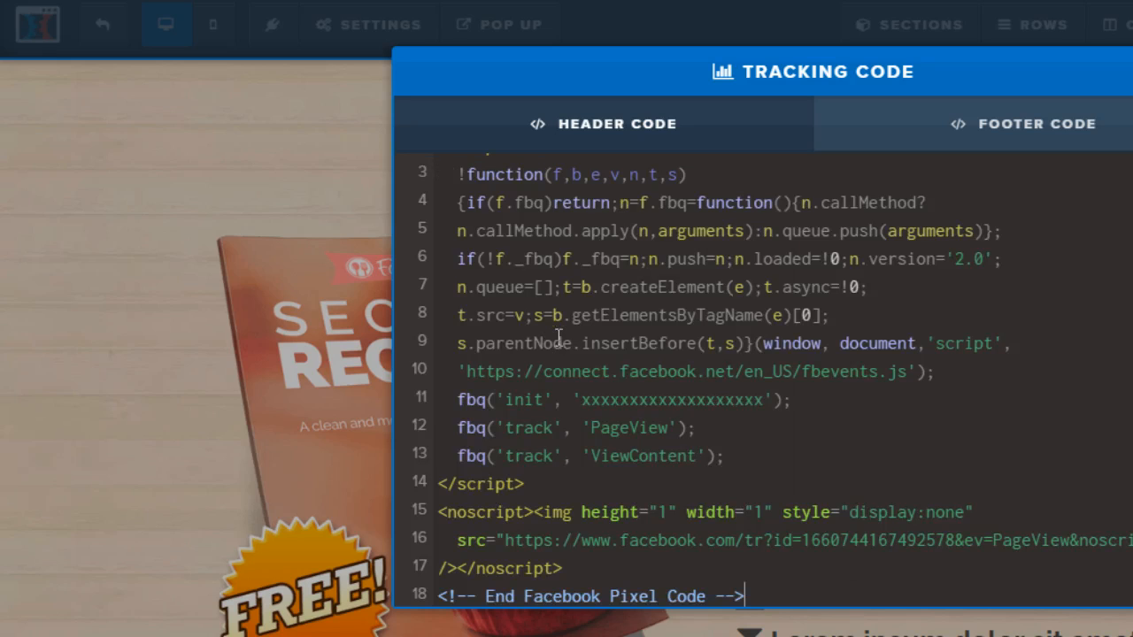
scroll(563, 332, up, 1)
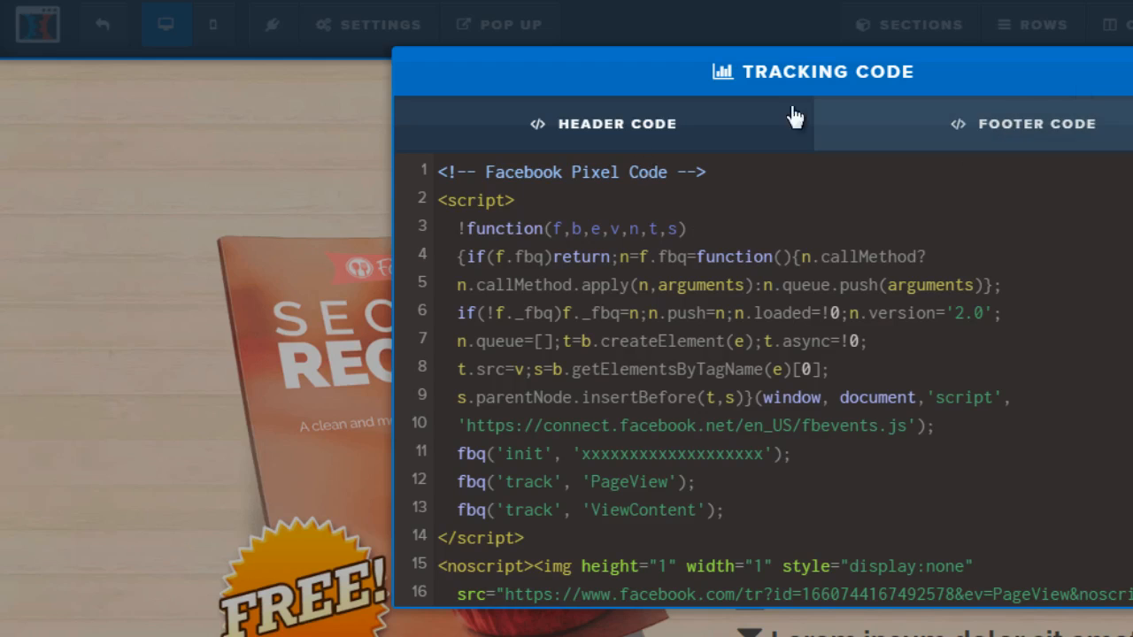
key(Escape)
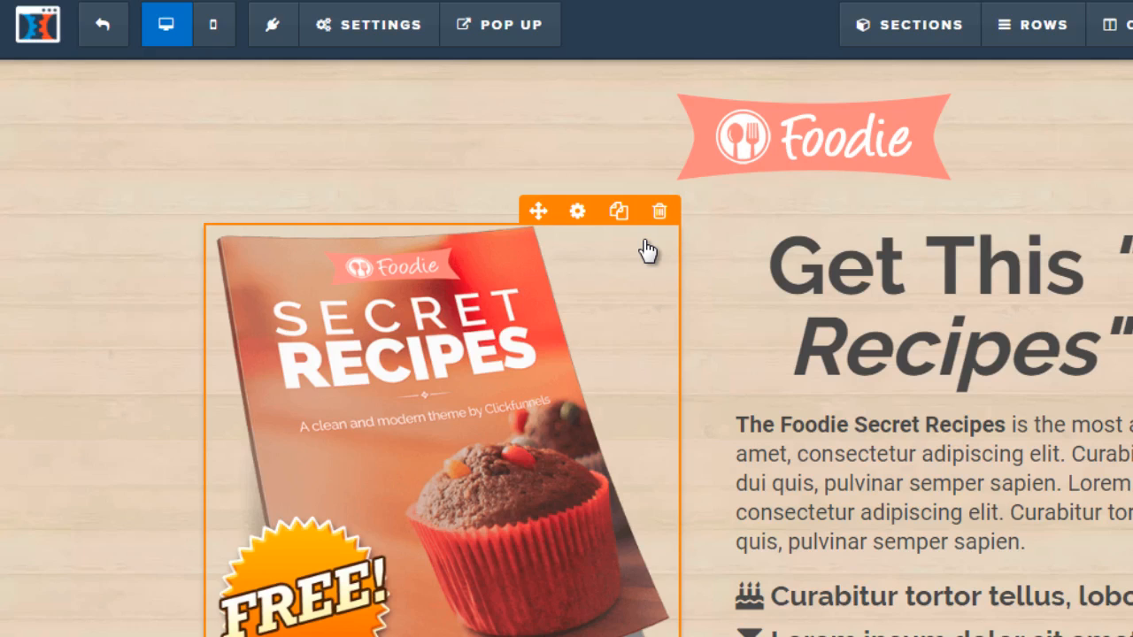
Switch back to Notepad and copy the entire second pixel block, the one containing the Lead event.
key(alt+Tab)
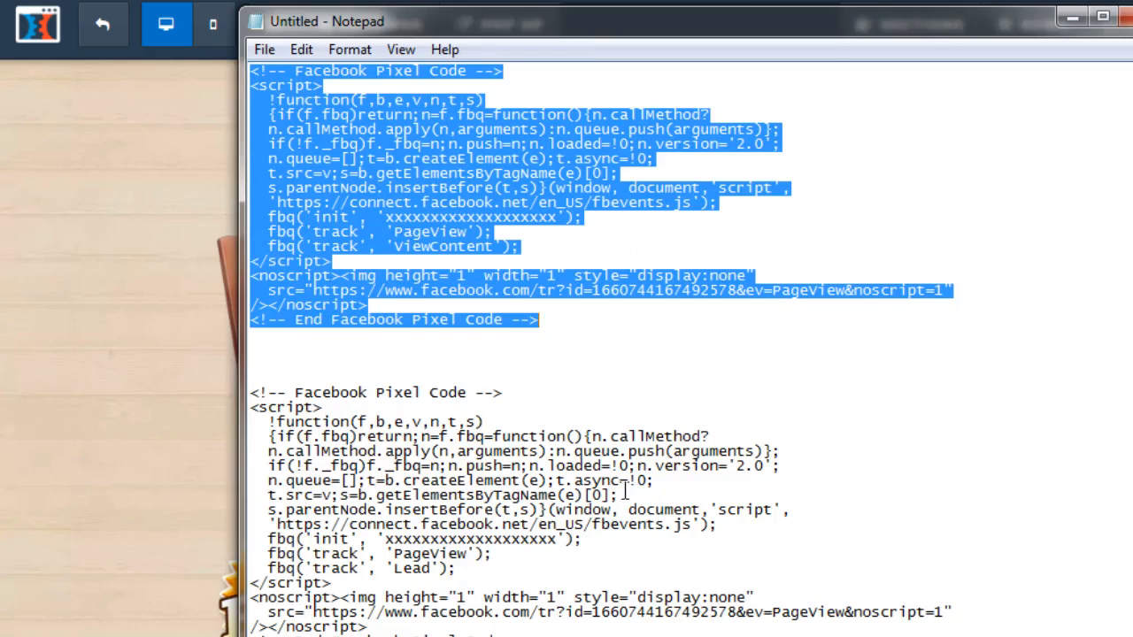
scroll(602, 345, down, 1)
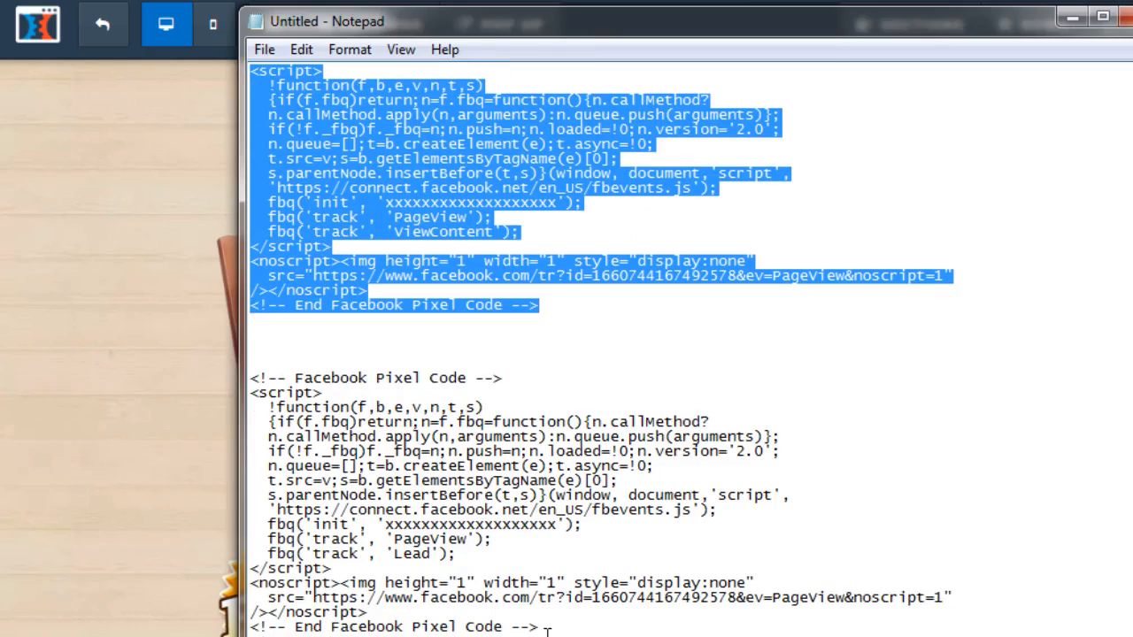
drag(546, 628, 229, 392)
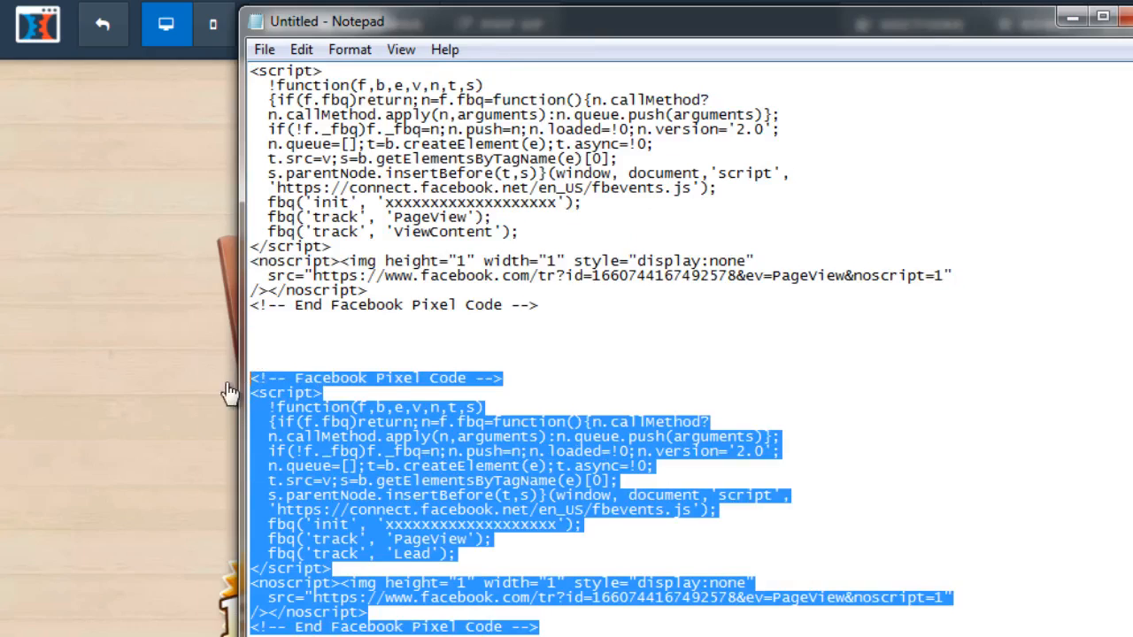
right_click(469, 429)
click(540, 227)
Minimize Notepad and switch to the ClickFunnels editor for the "Wait! One More Step" thank-you page.
click(1075, 21)
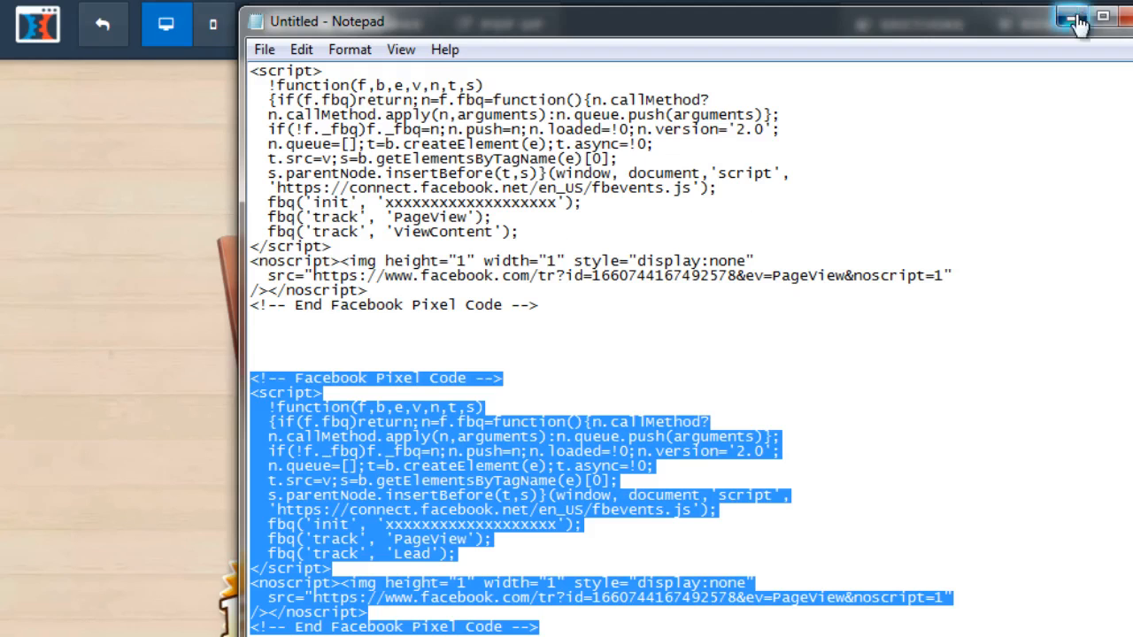
click(102, 40)
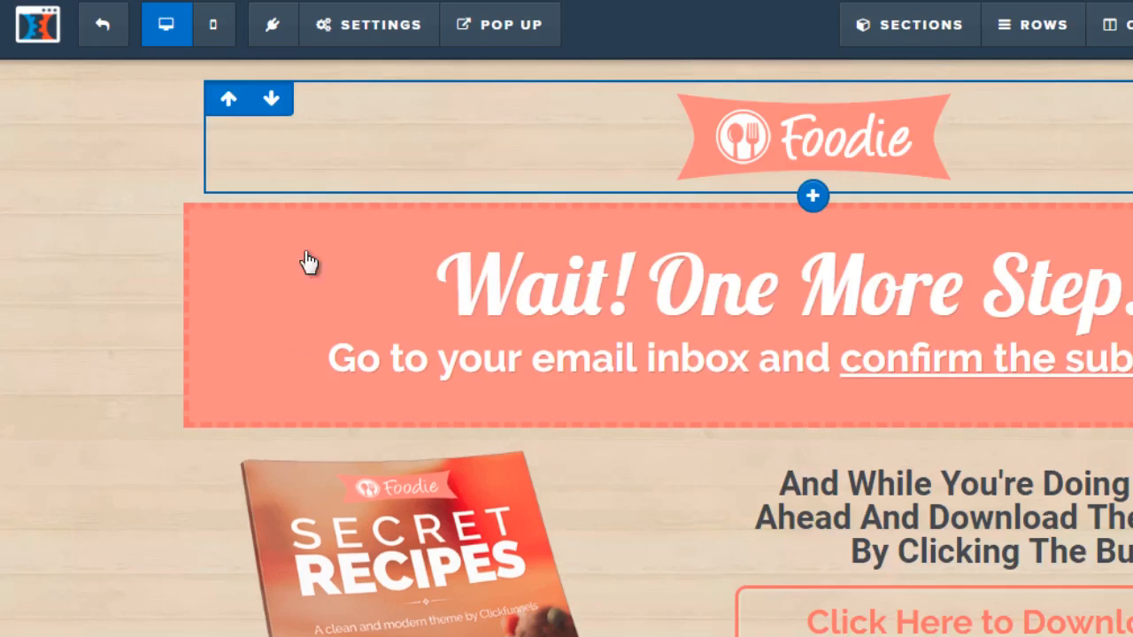
scroll(783, 320, down, 3)
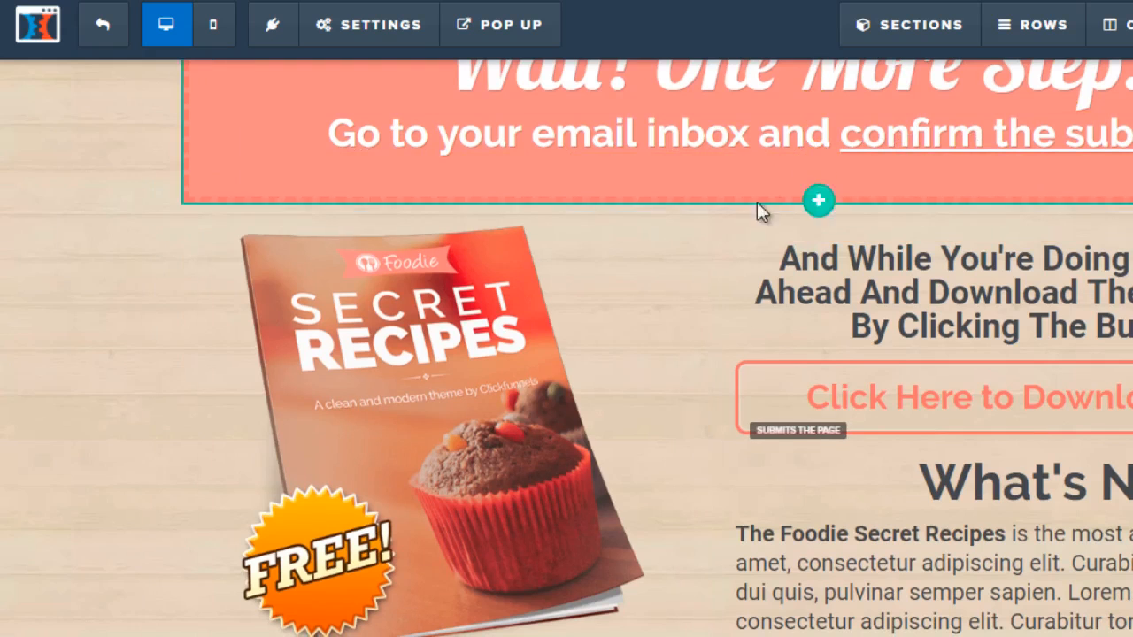
scroll(758, 165, up, 2)
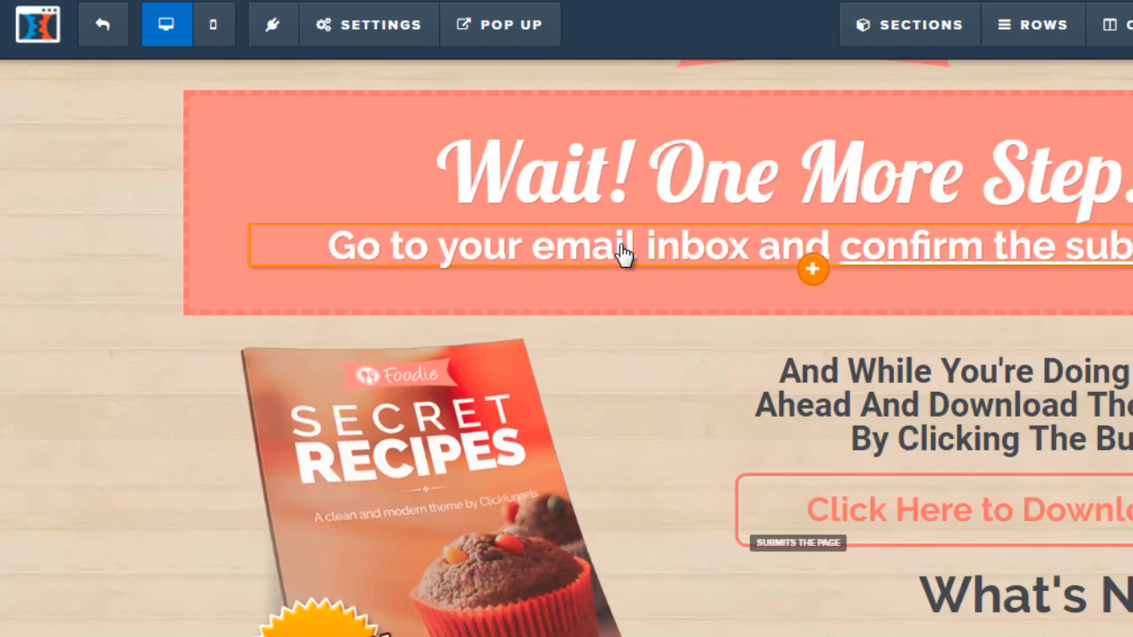
scroll(623, 254, down, 4)
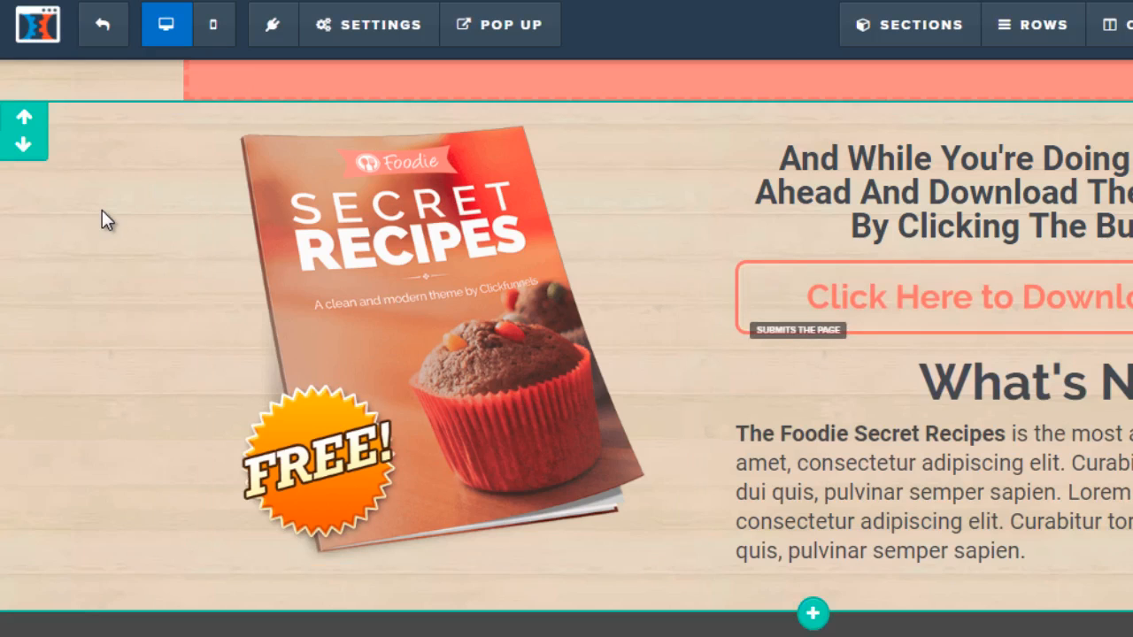
scroll(107, 205, up, 2)
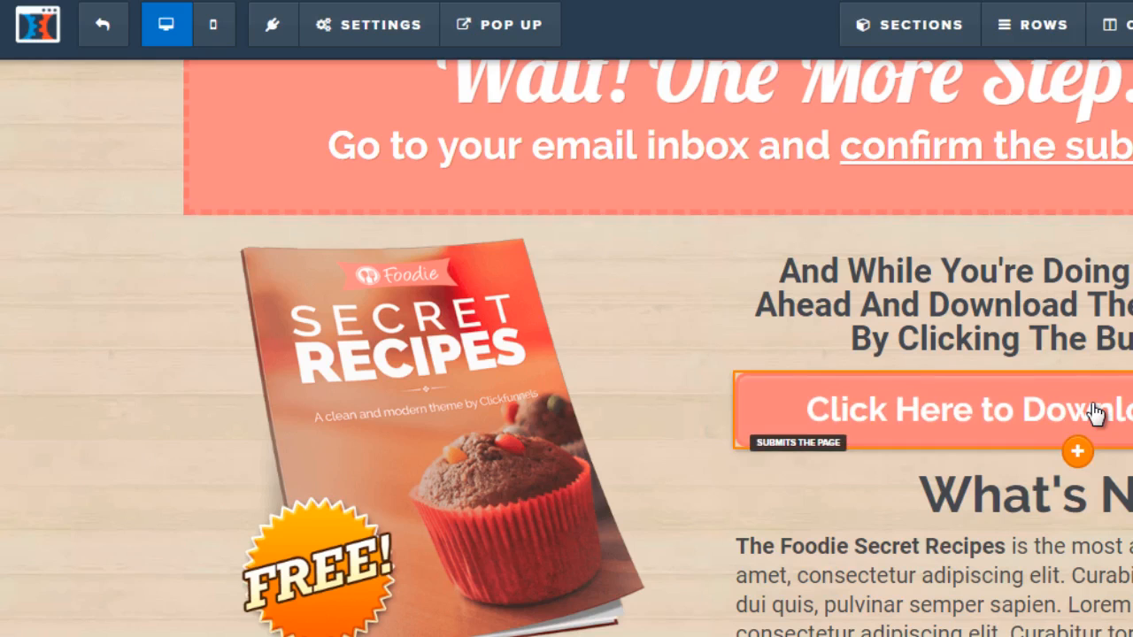
Paste the Lead pixel block into the thank-you page's header tracking code and close the tracking code dialog.
click(392, 40)
click(392, 164)
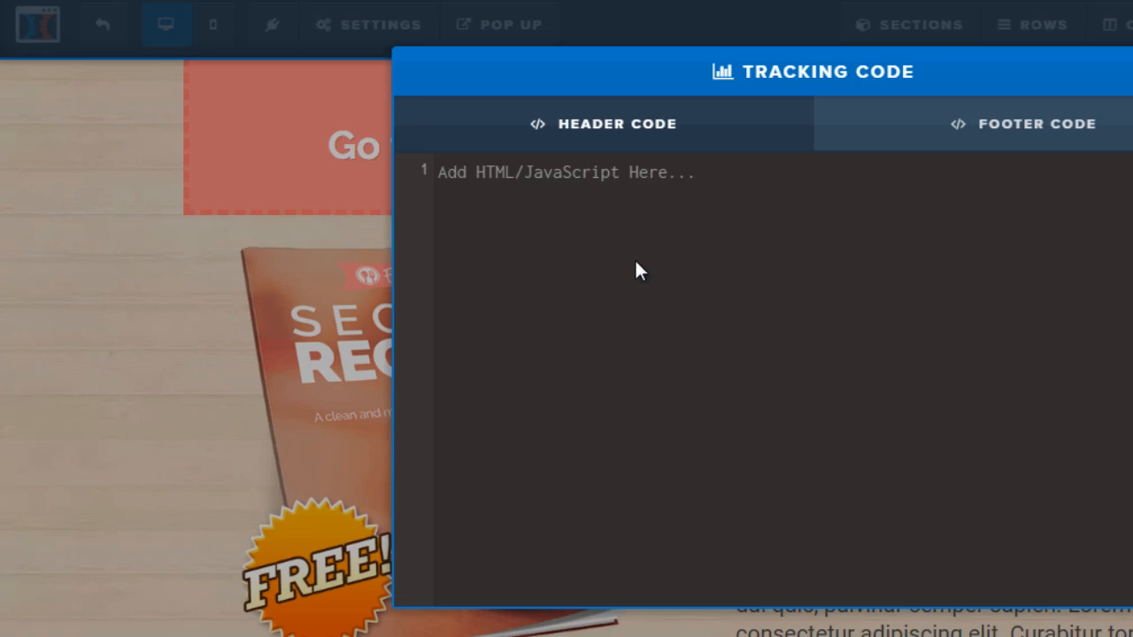
right_click(593, 181)
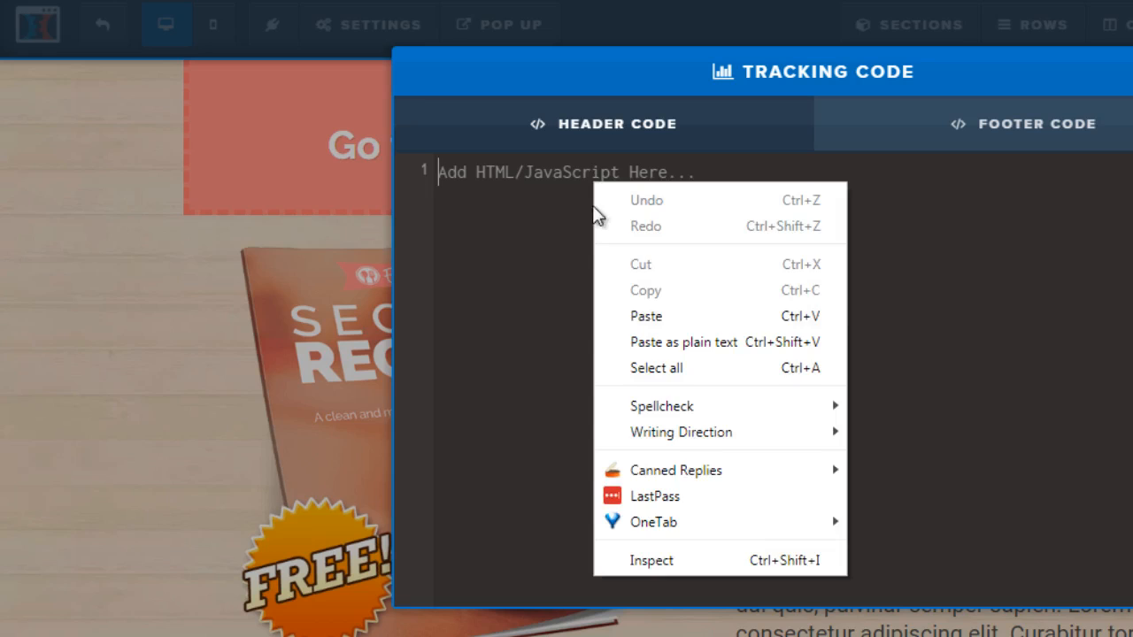
click(628, 324)
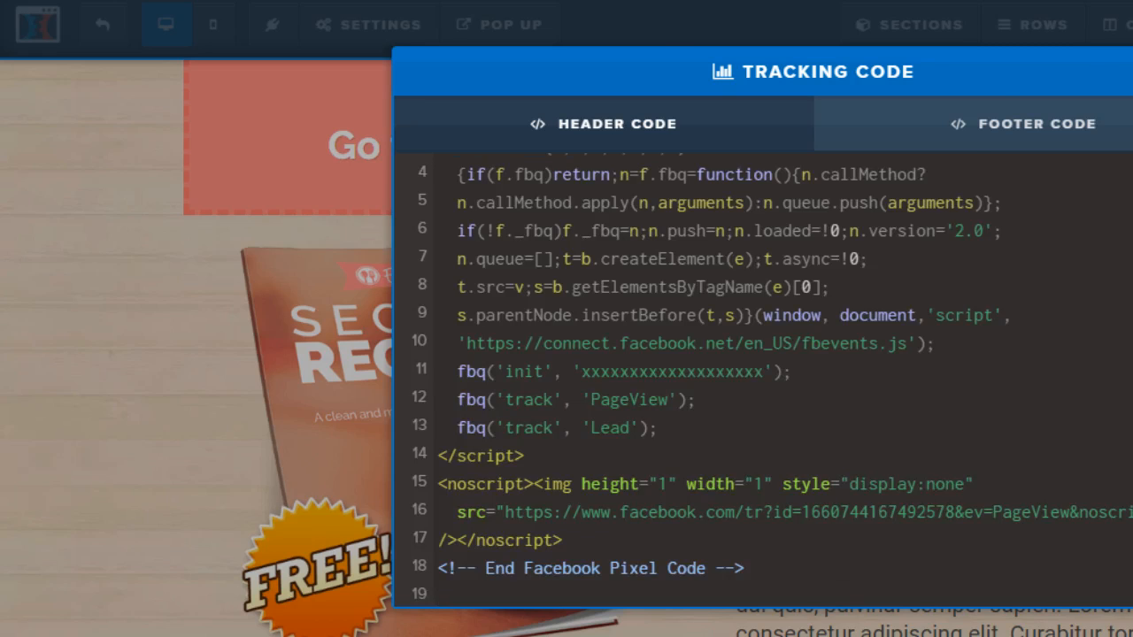
key(Escape)
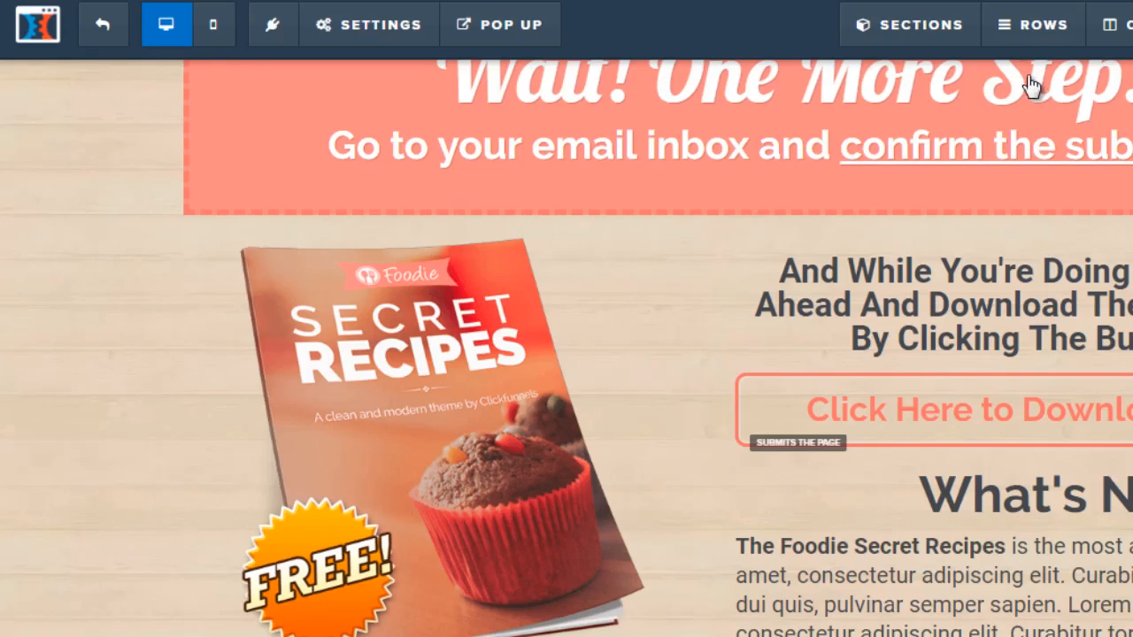
click(389, 21)
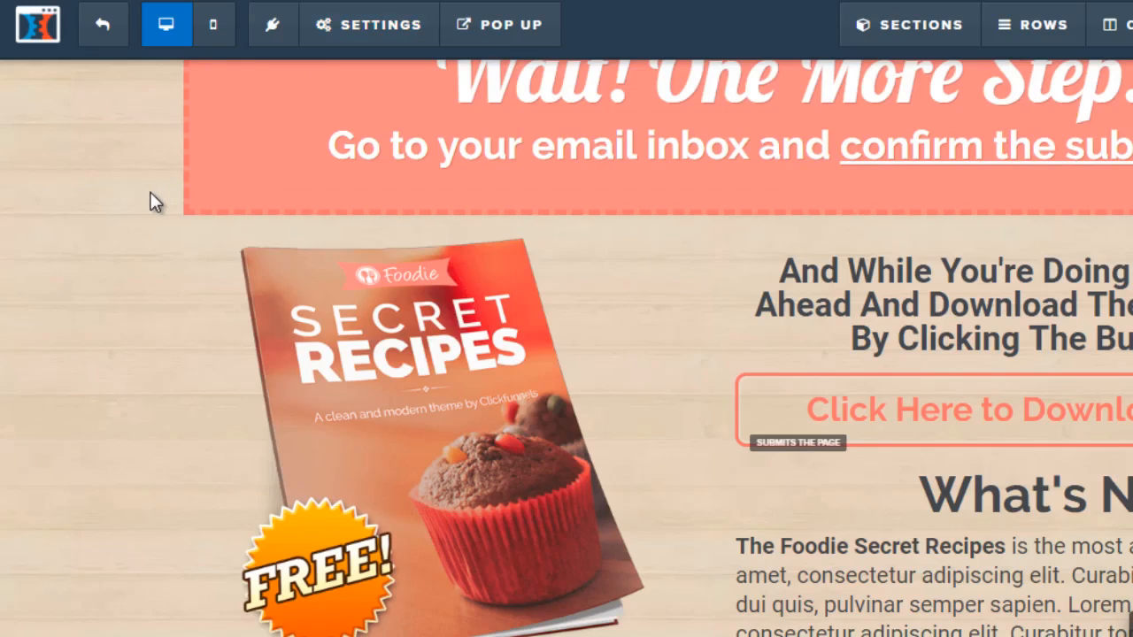